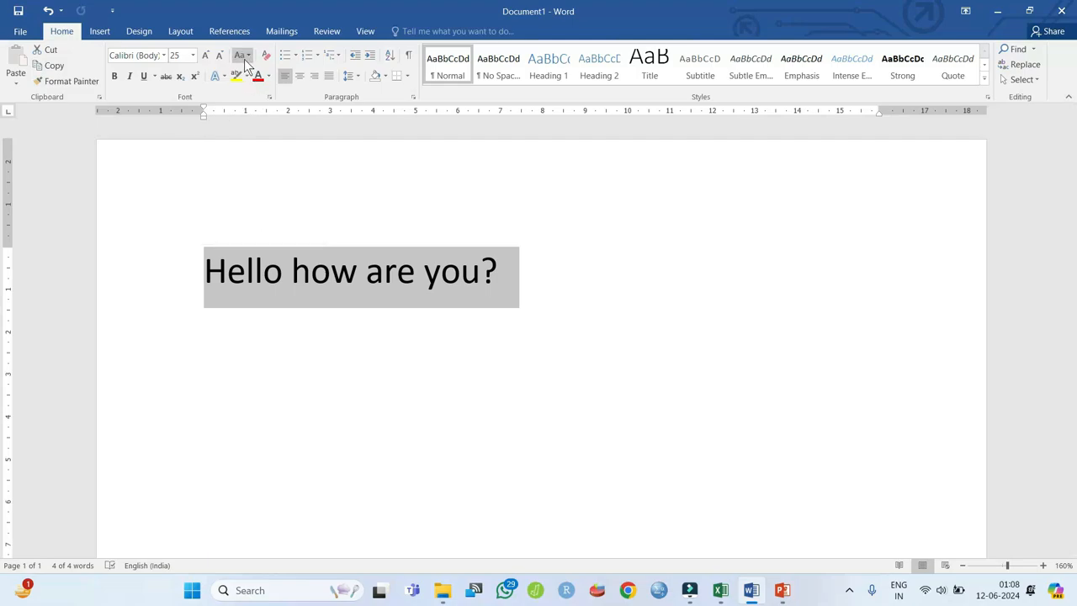
- Change the Word sentence's case to lowercase, then to UPPERCASE, via Change Case
left_click(242, 56)
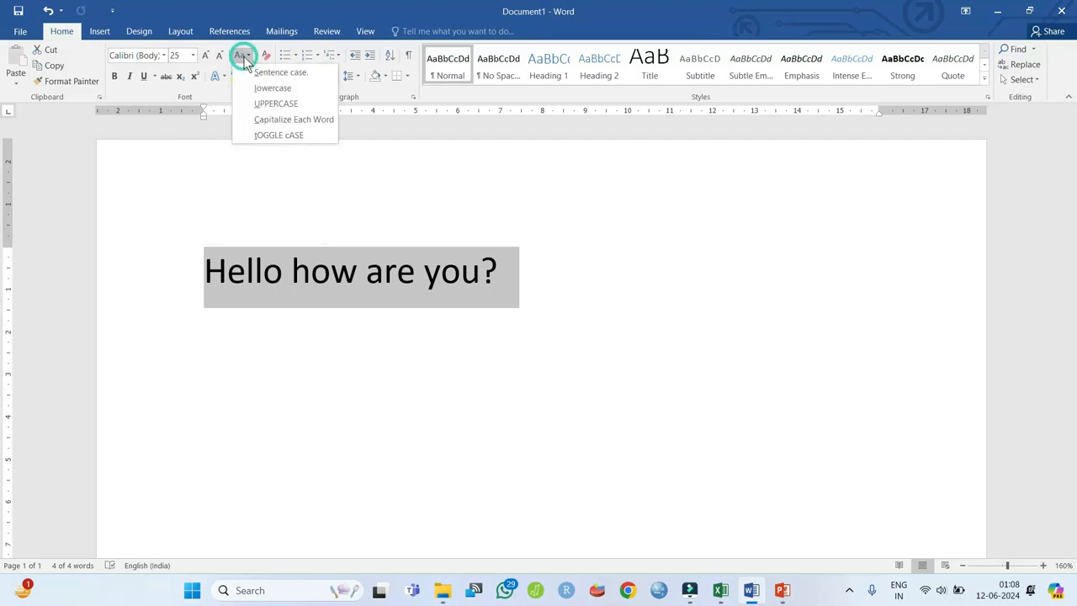
left_click(291, 90)
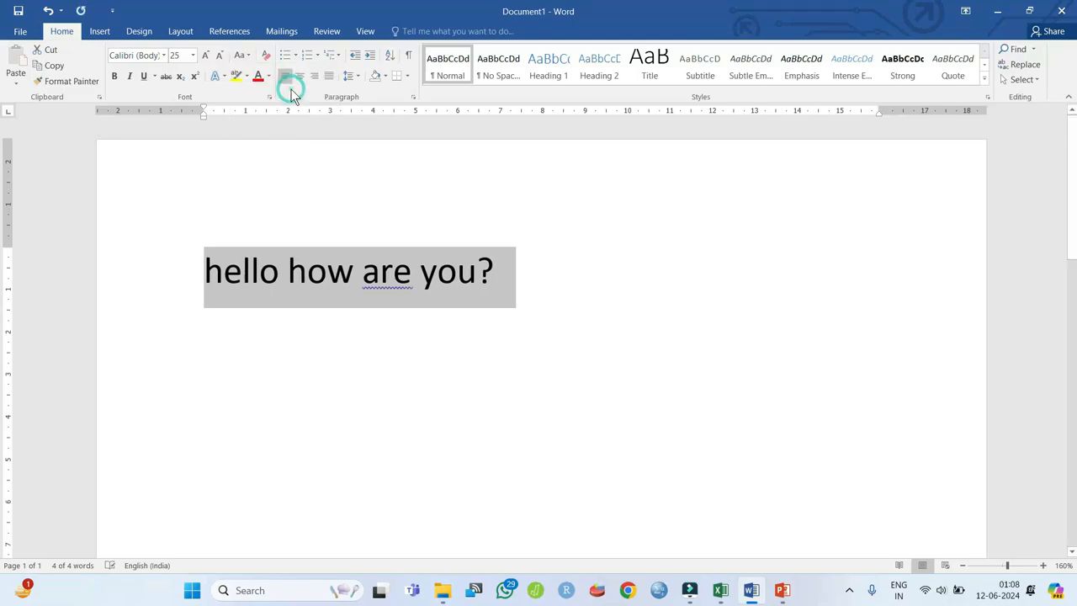
left_click(242, 56)
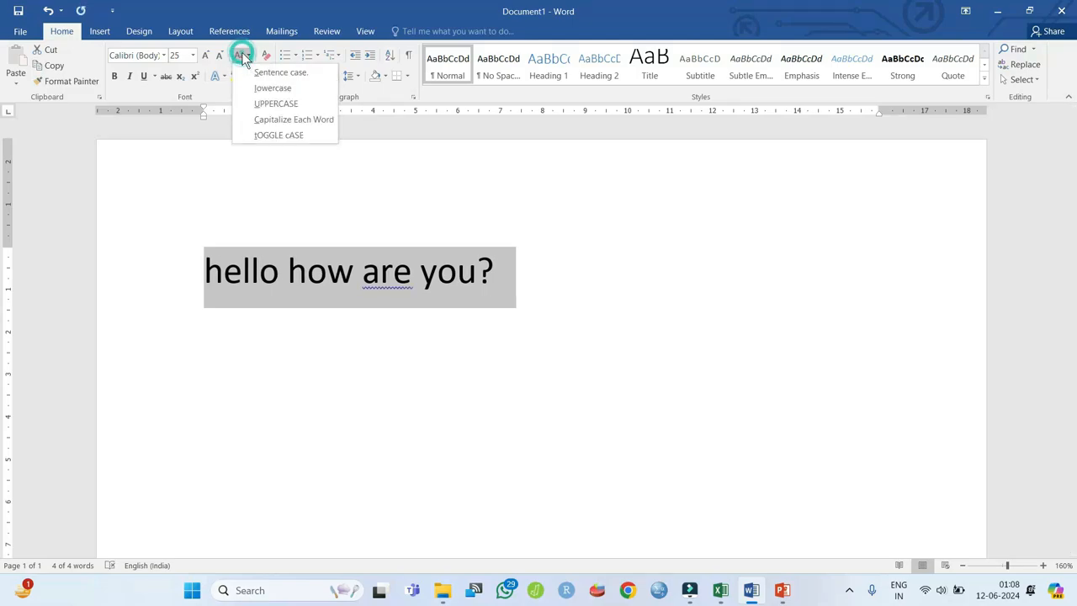
left_click(275, 101)
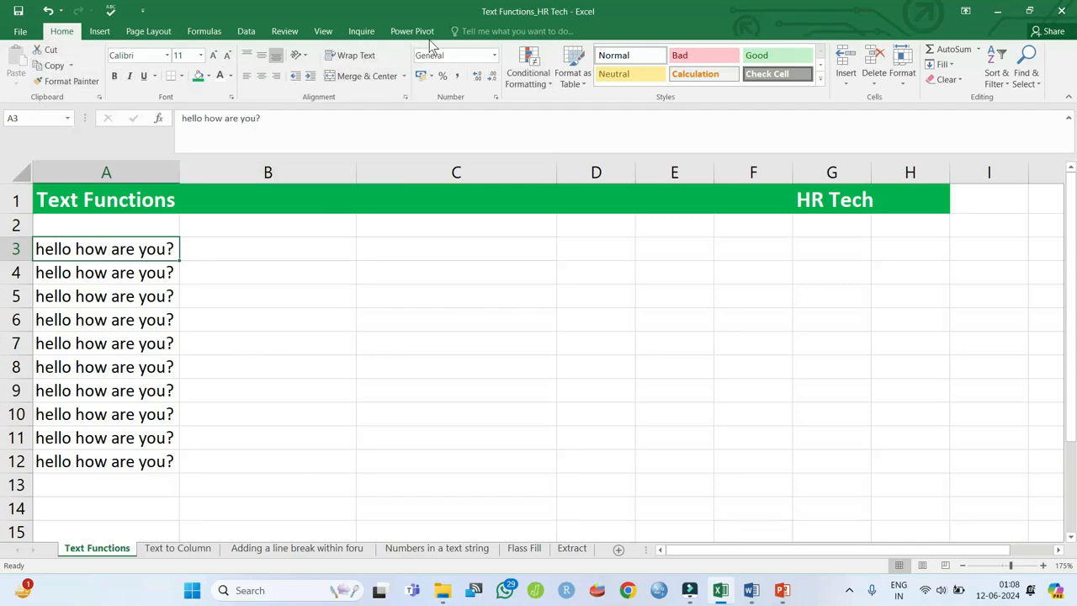
- On the Formulas tab, select cell B3 and browse the Text function list
left_click(304, 59)
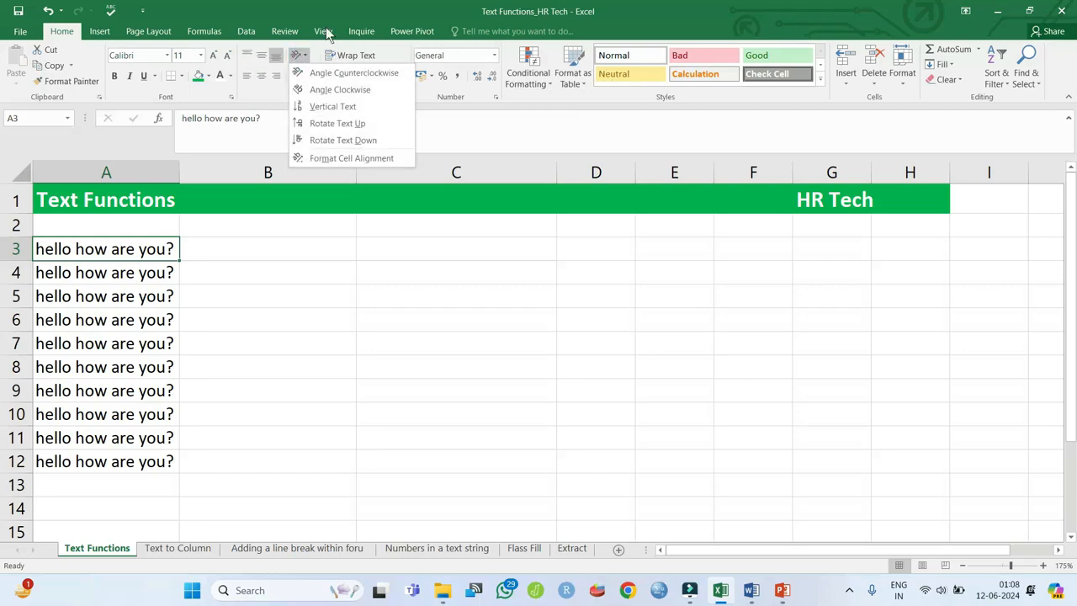
left_click(212, 37)
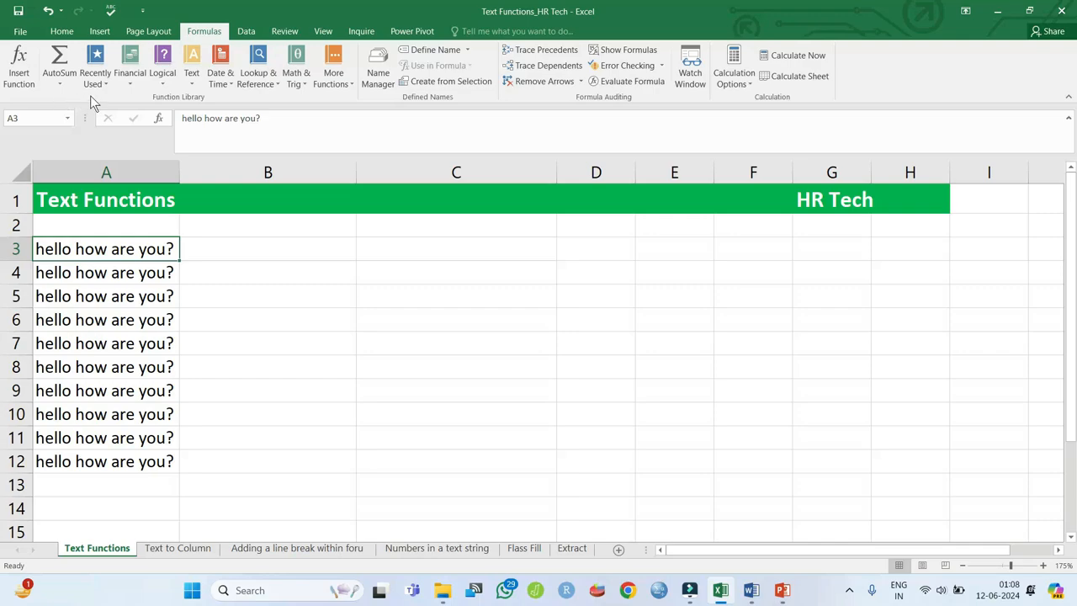
left_click(215, 246)
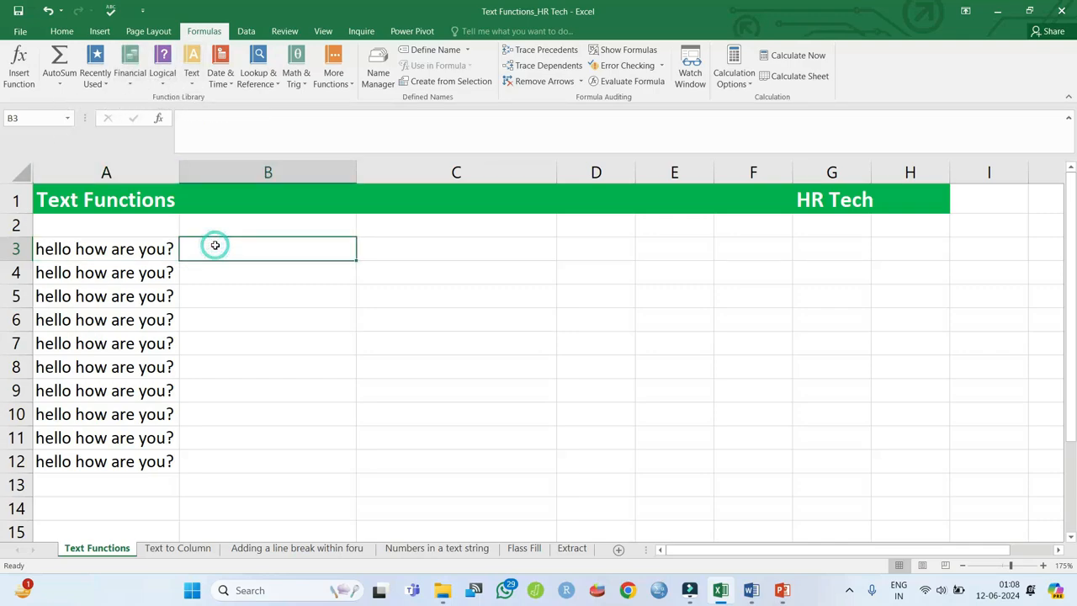
left_click(194, 80)
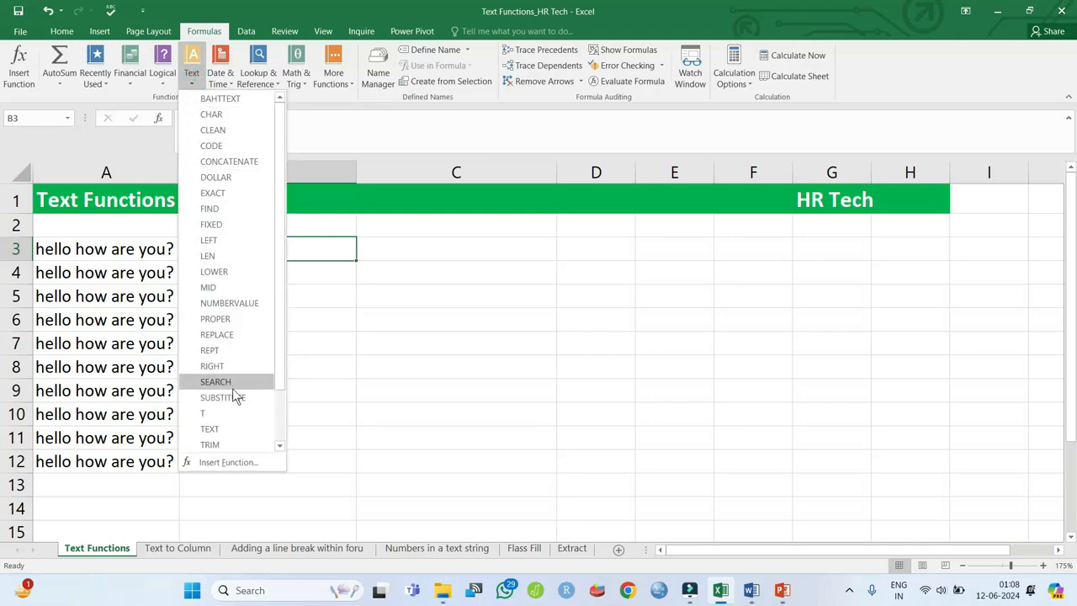
scroll(232, 388, "down", 2)
scroll(232, 387, "up", 2)
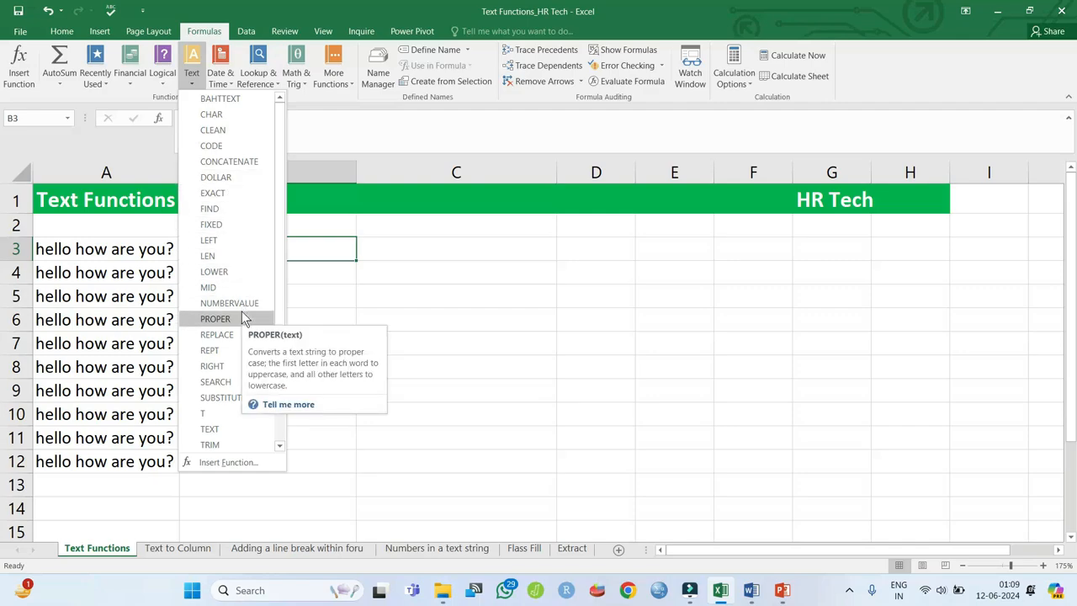
scroll(278, 333, "down", 2)
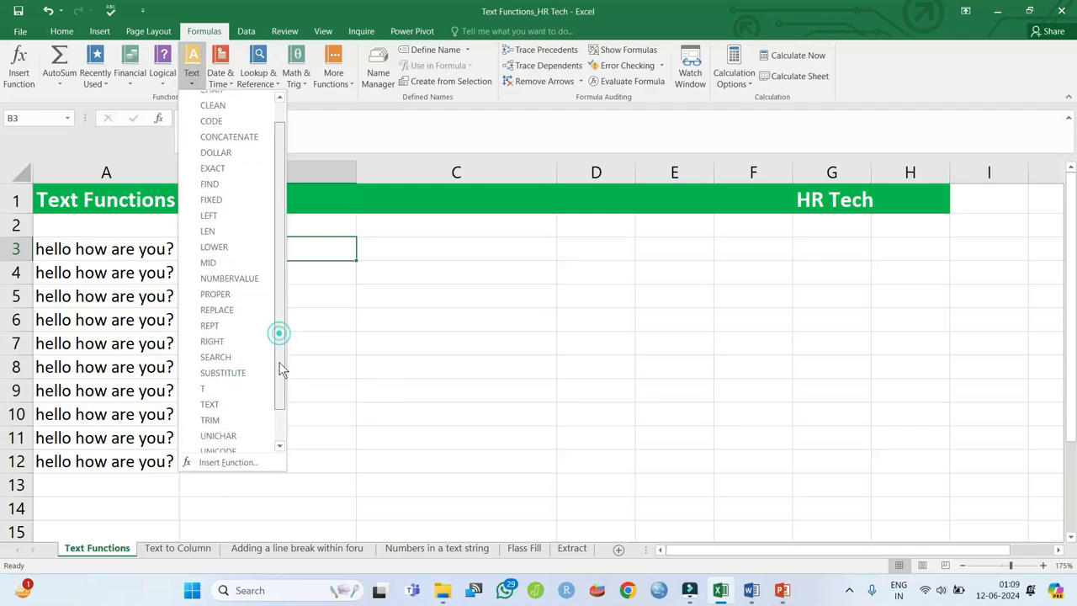
- Insert =UPPER(A3) into B3 using the UPPER function arguments
left_click(220, 429)
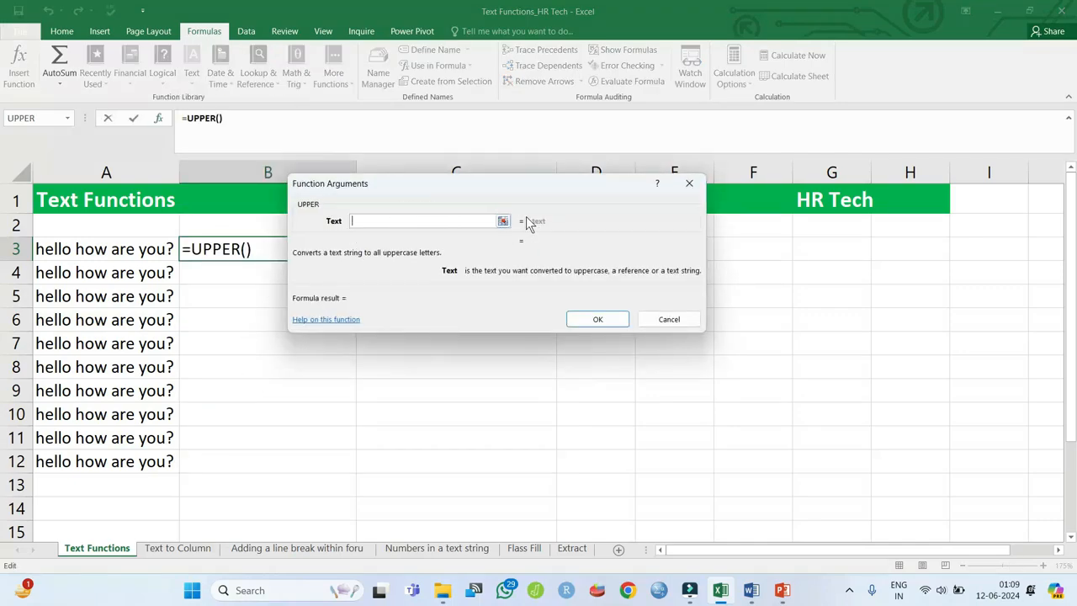
left_click(502, 221)
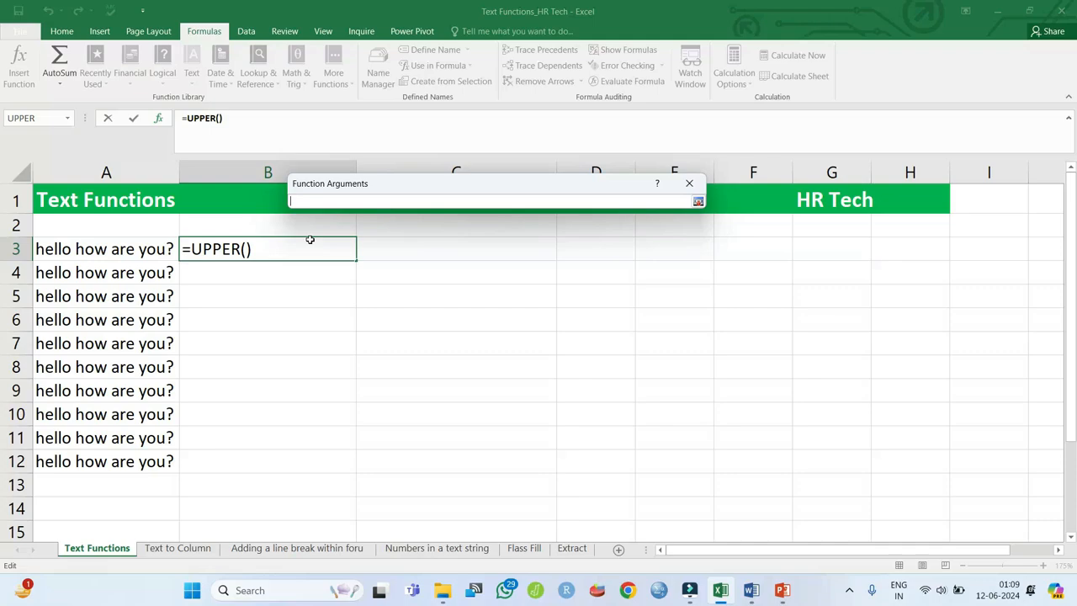
left_click(138, 249)
key("Return")
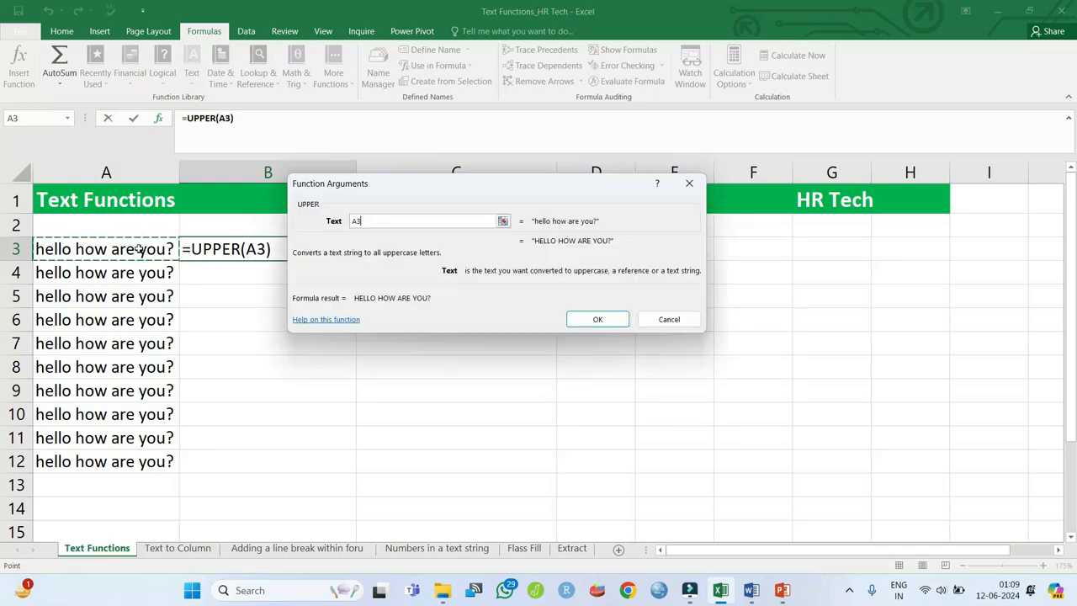
key("Return")
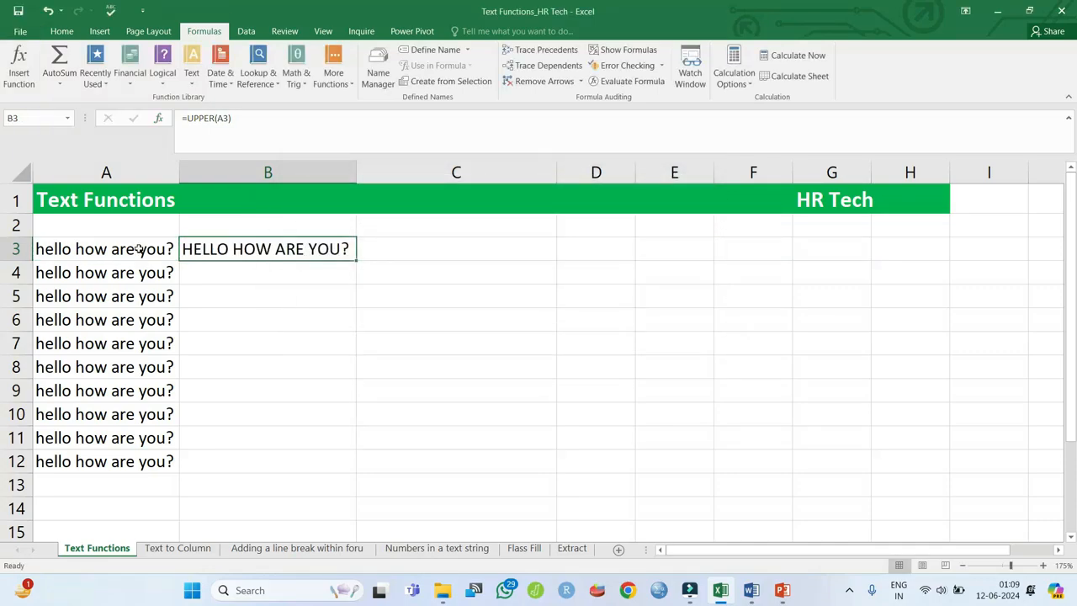
- Enter =FORMULATEXT(B3) in C3 to display B3's formula as text
key("Right")
type("=")
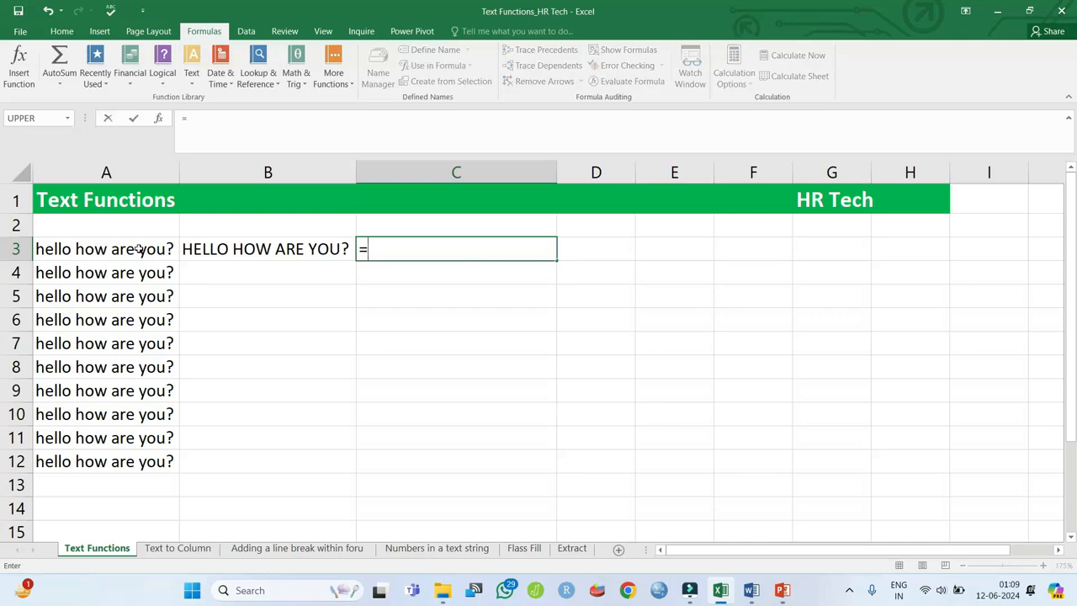
type("te")
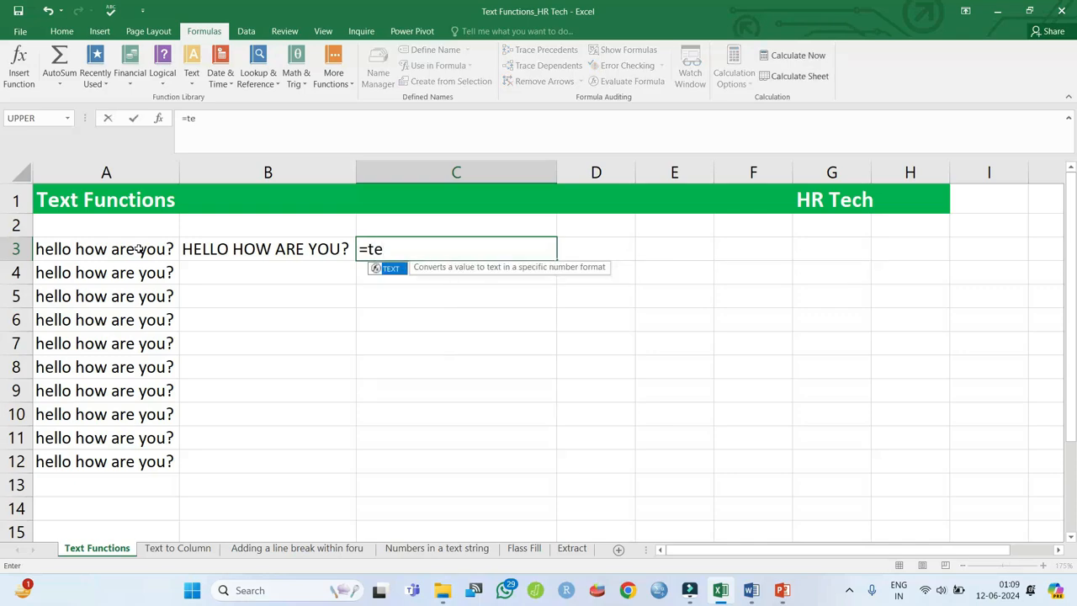
key("BackSpace")
key("BackSpace")
type("for")
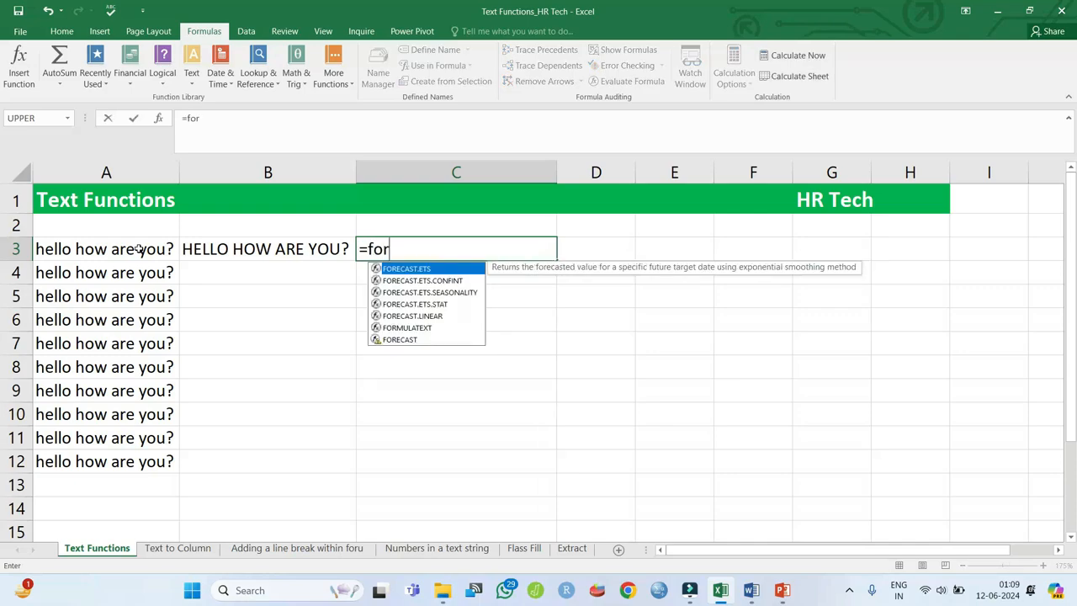
type("m")
key("Tab")
key("Left")
key("Return")
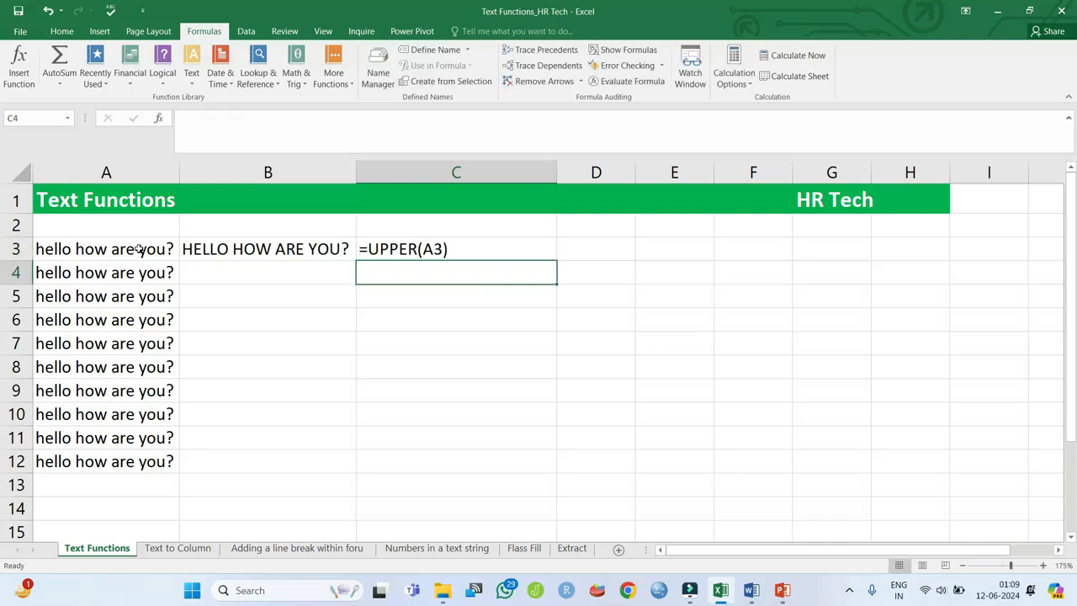
key("Left")
key("Up")
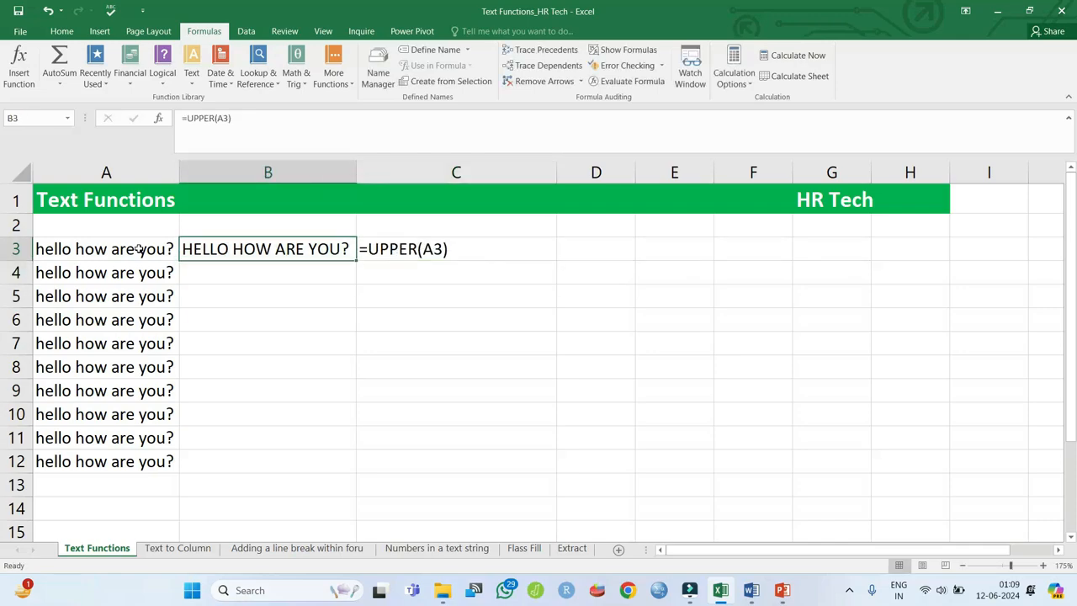
- Enter =LEN(A4) in B4, giving 18, and fill the formula-text display into C4
key("Down")
type("=")
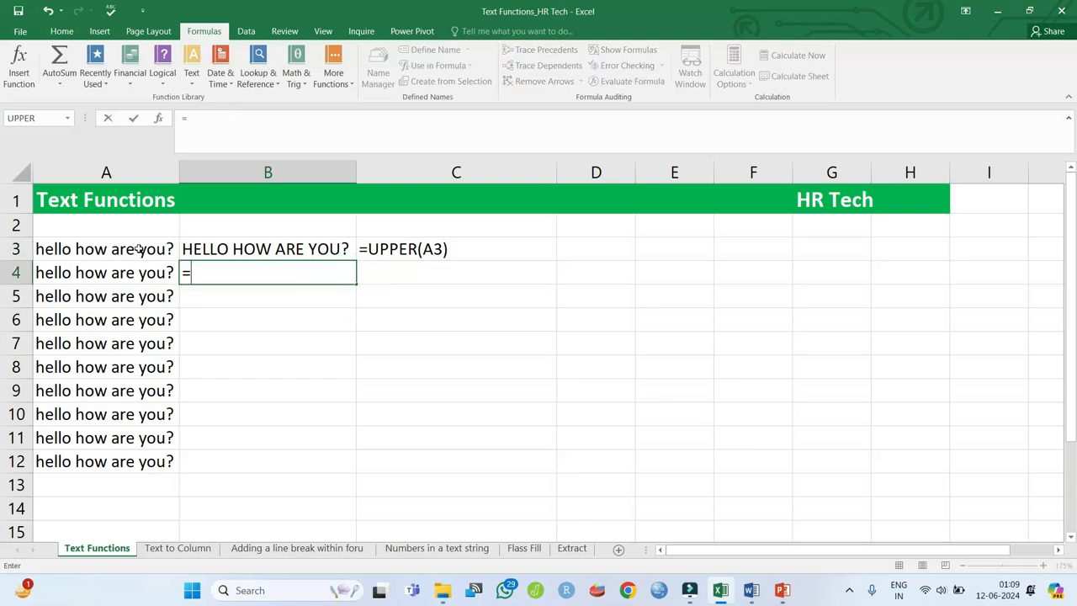
type("le")
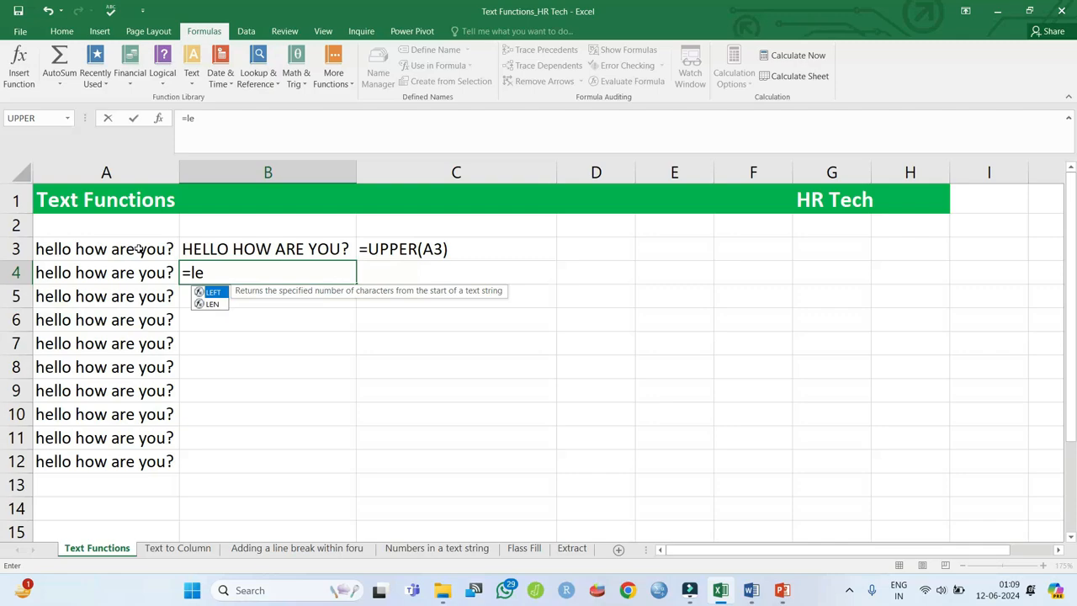
key("Down")
key("Tab")
key("Left")
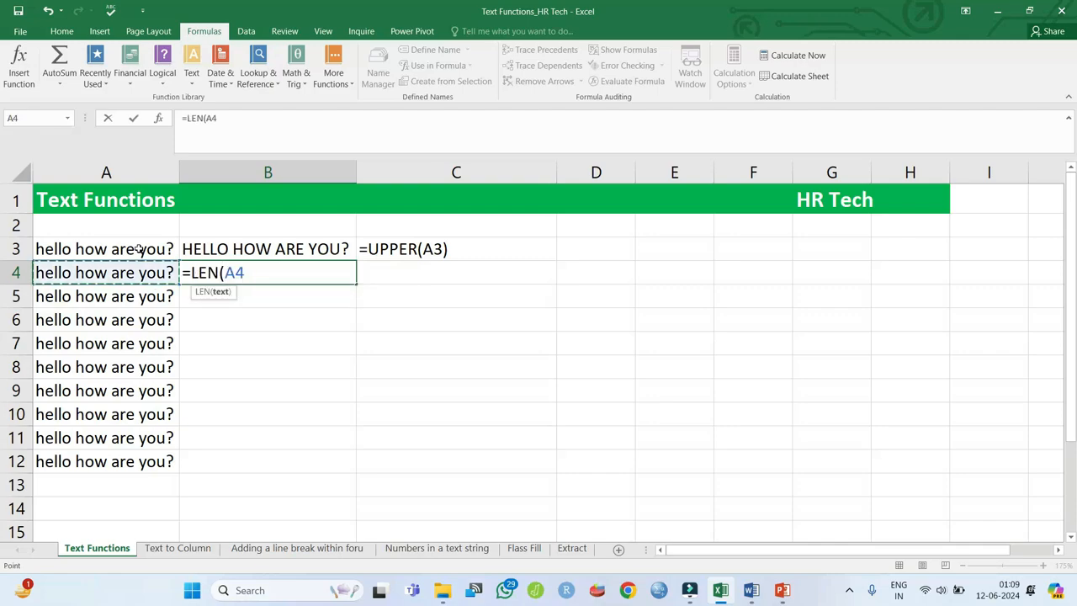
key("Return")
key("Up")
key("Right")
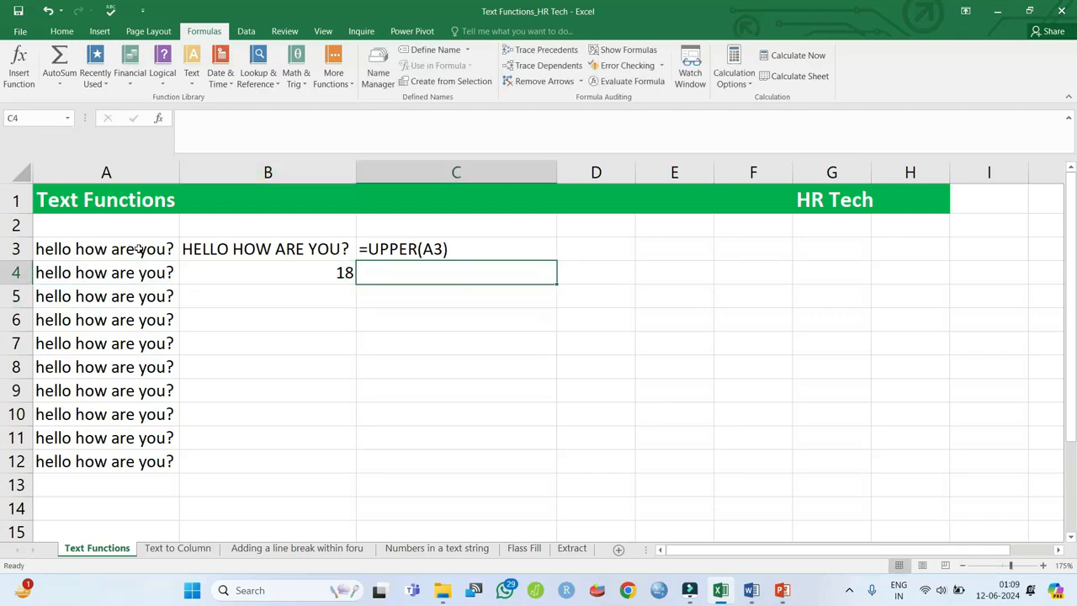
key("ctrl+d")
- Copy B3's uppercase sentence and paste it as values into A5
key("Left")
key("Up")
key("ctrl+c")
key("Down")
key("Down")
key("Left")
key("ctrl+alt+v")
key("Return")
- Enter =LOWER(A5) in B5 and fill the formula-text display into C5
key("Right")
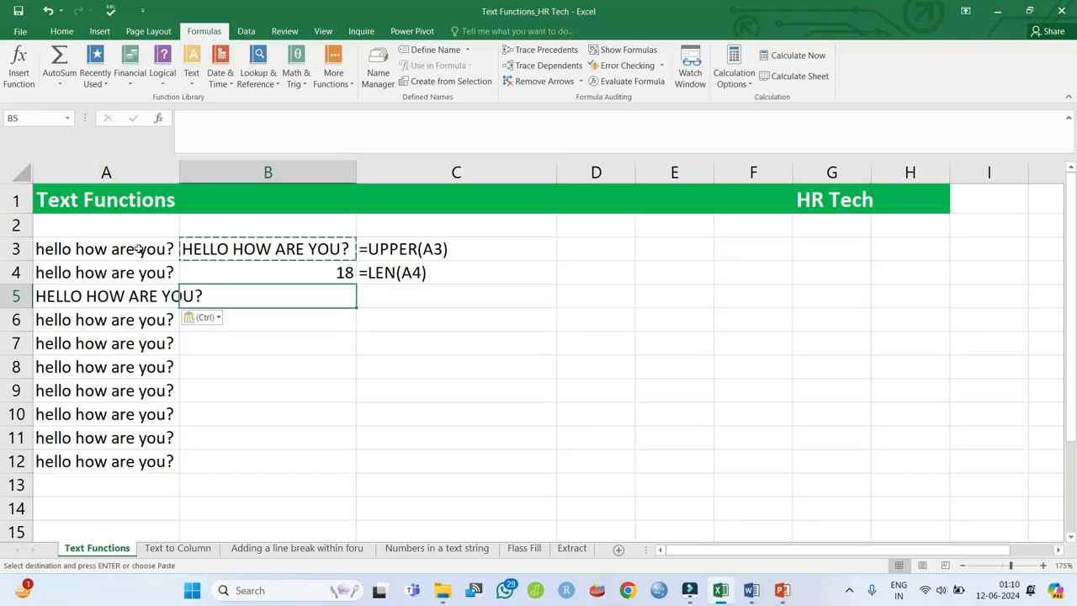
type("=")
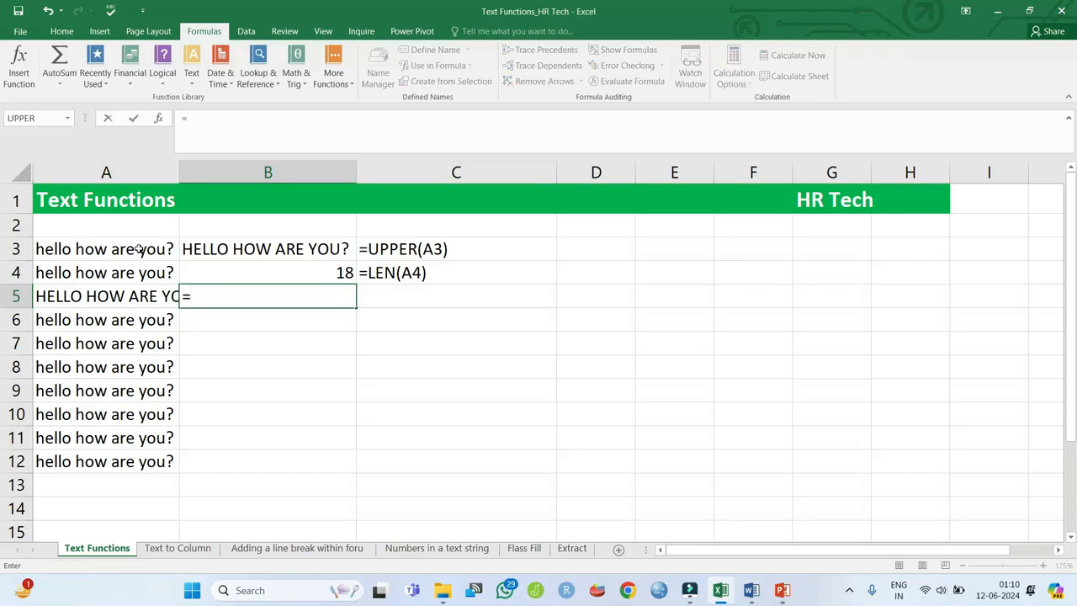
type("low")
key("Tab")
key("Left")
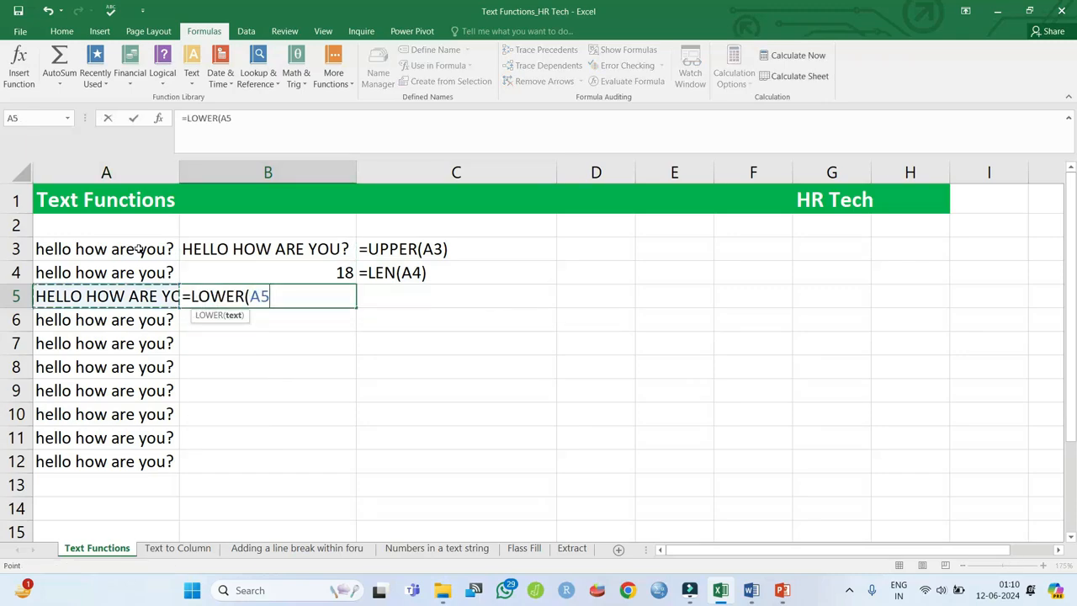
key("Return")
key("Up")
key("Right")
key("ctrl+d")
key("Left")
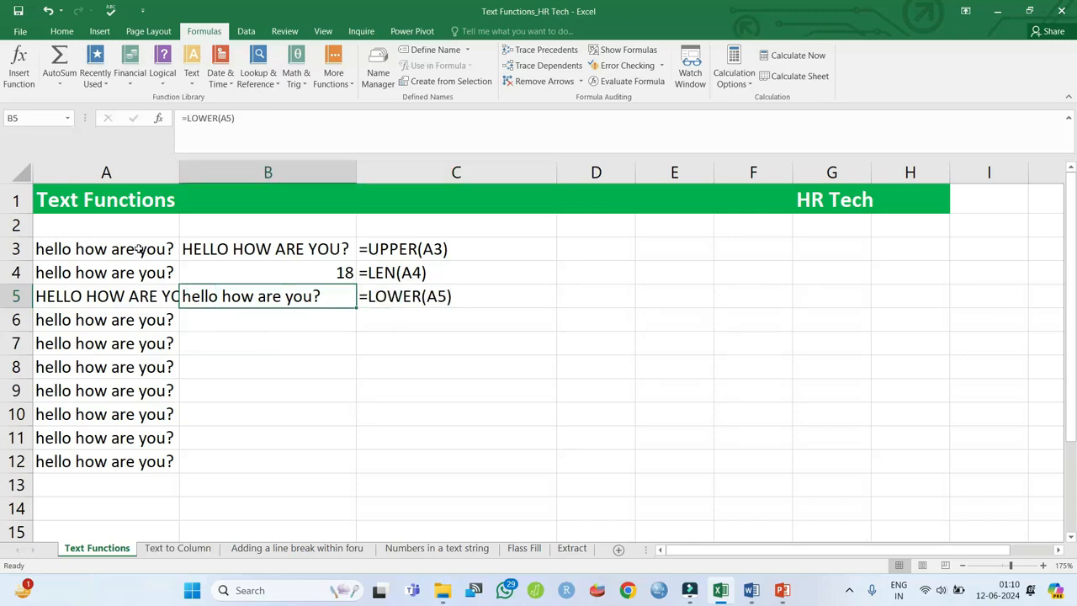
- AutoFit column A to its longest entry with Alt+O, C, A
key("Left")
key("alt+o")
key("c")
key("a")
key("Down")
key("Right")
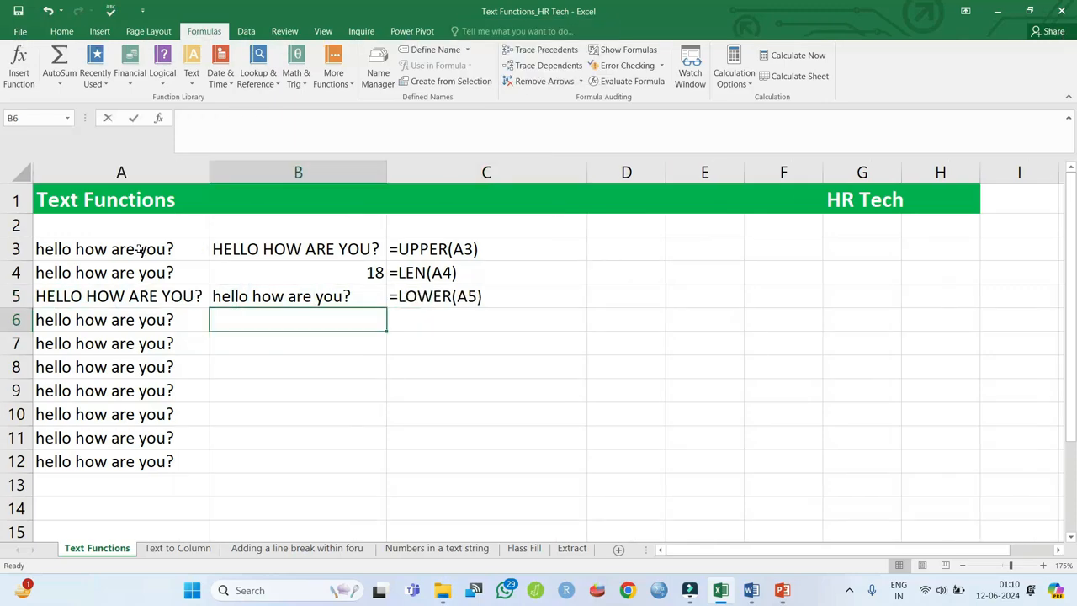
- Enter =PROPER(A6) in B6 and show its formula text in C6
type("=pro")
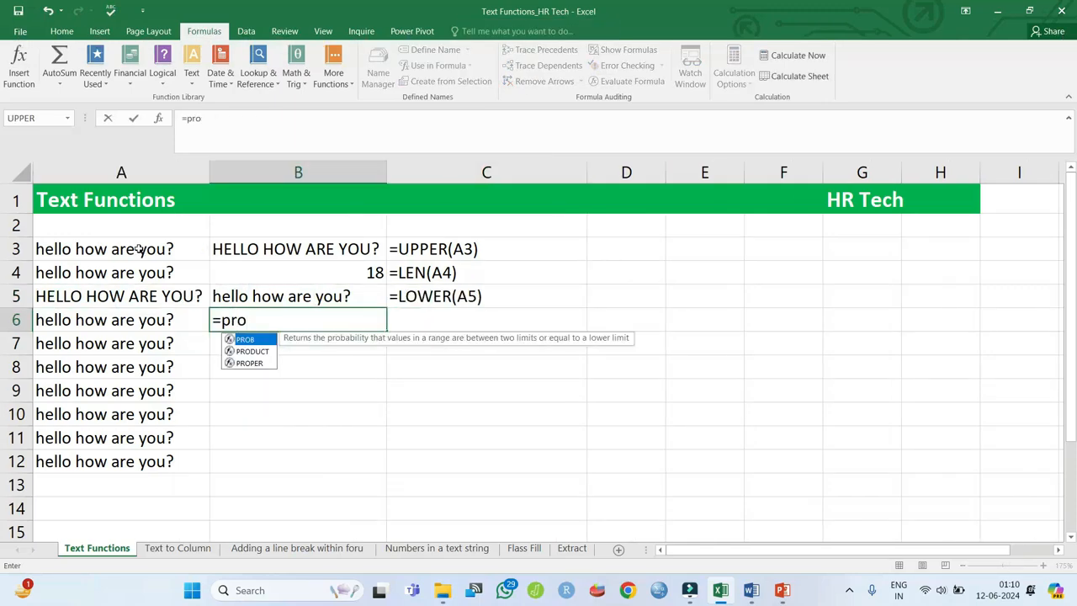
key("Down")
key("Down")
key("Tab")
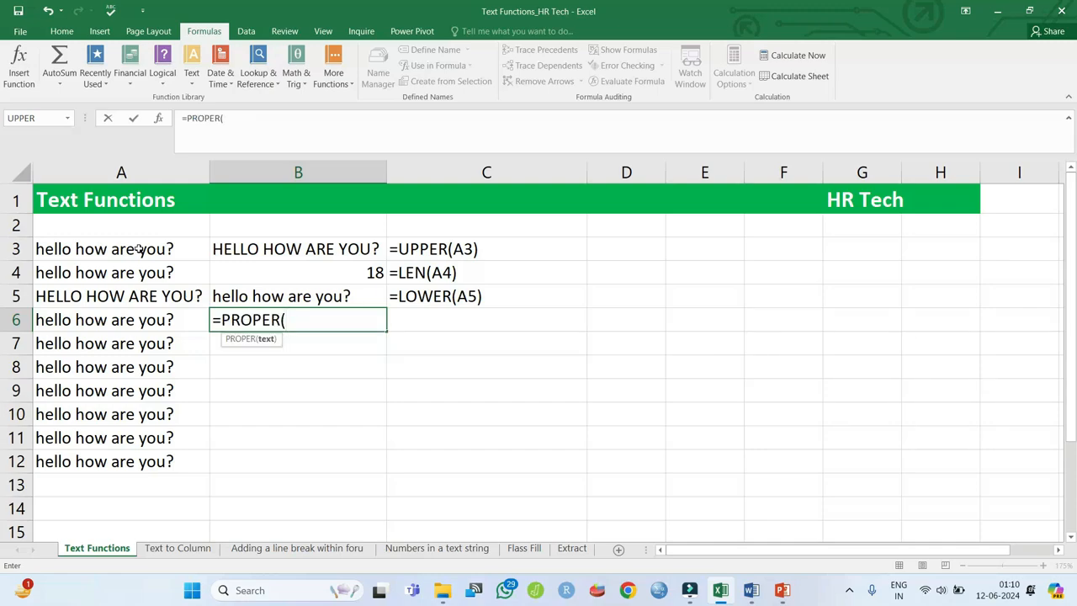
key("Left")
key("Return")
key("Right")
key("Up")
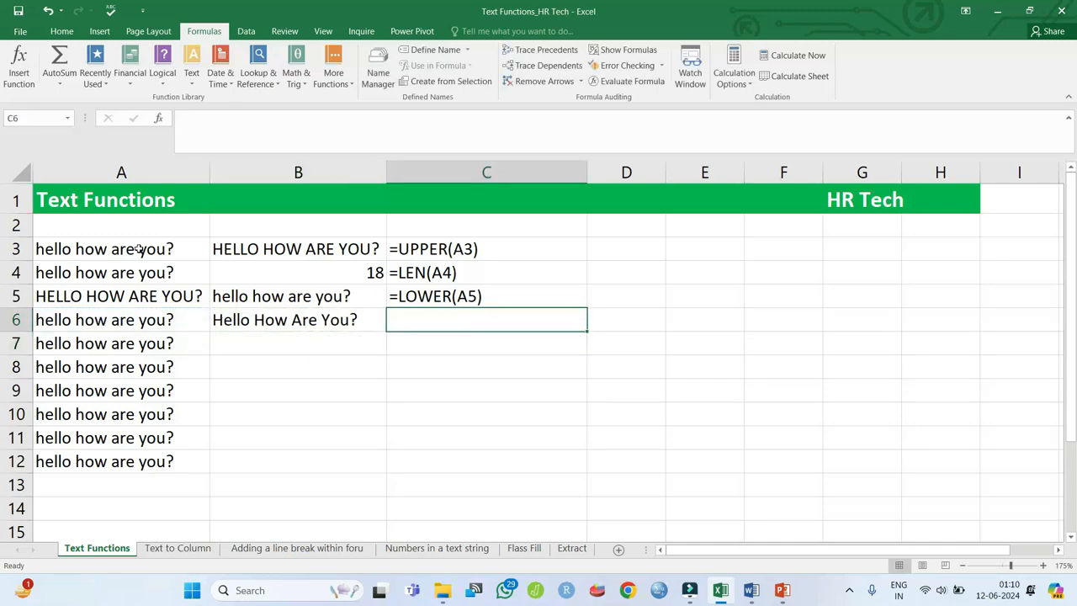
key("ctrl+d")
key("Down")
key("Left")
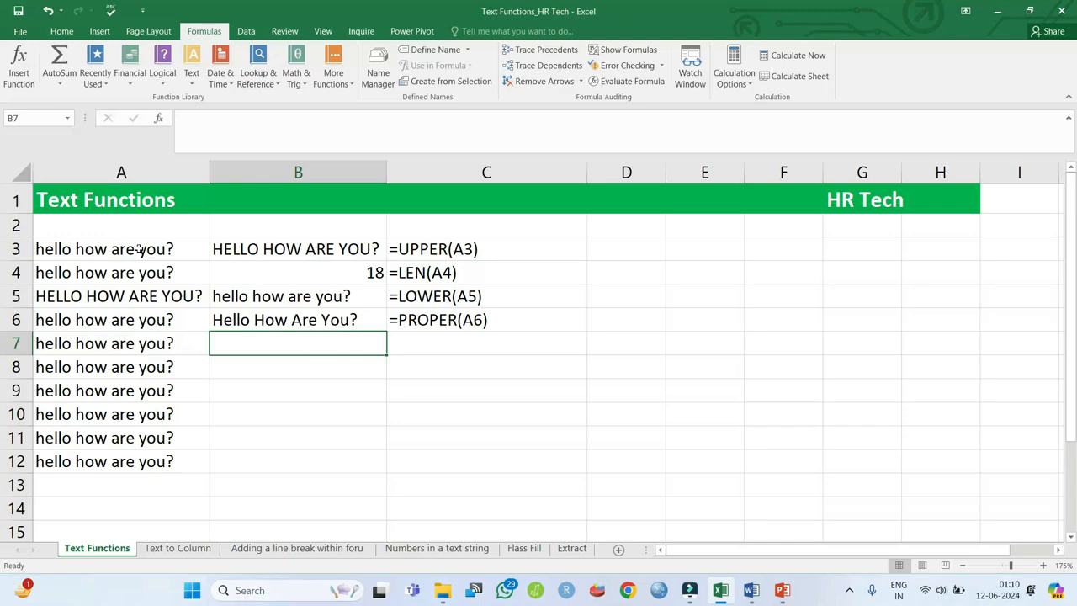
- Enter =LEFT(A7,8) in B7, giving "hello ho", with its formula text in C7
type("=le")
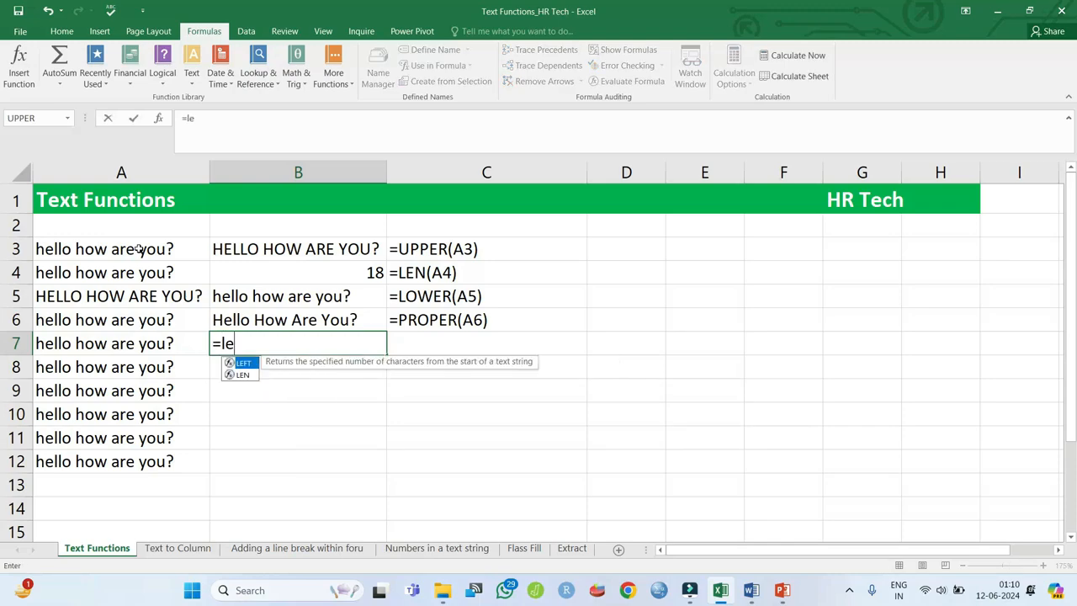
key("Tab")
key("Left")
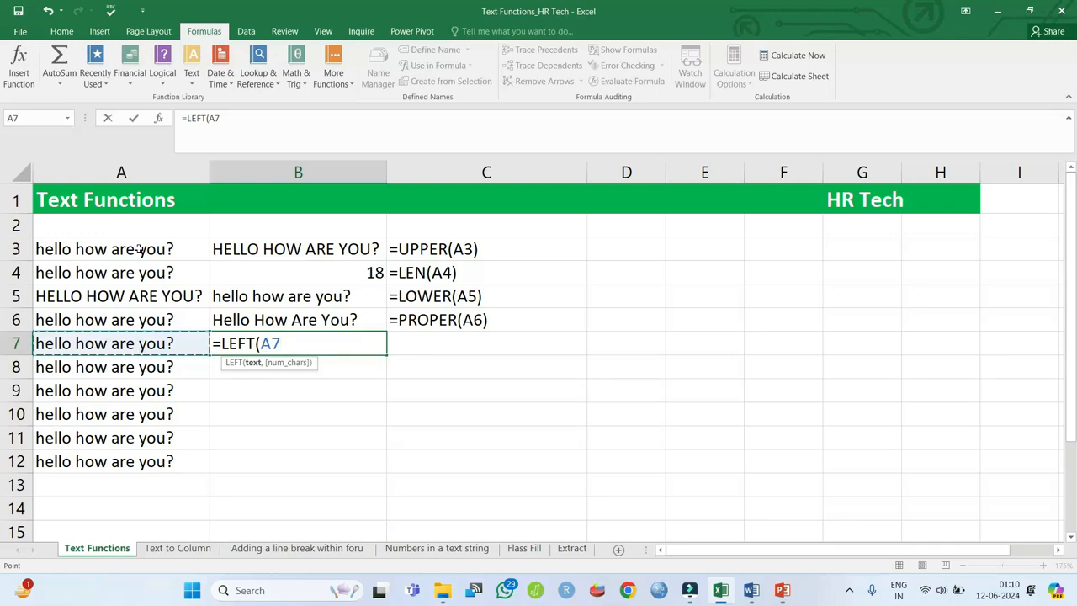
type(",8")
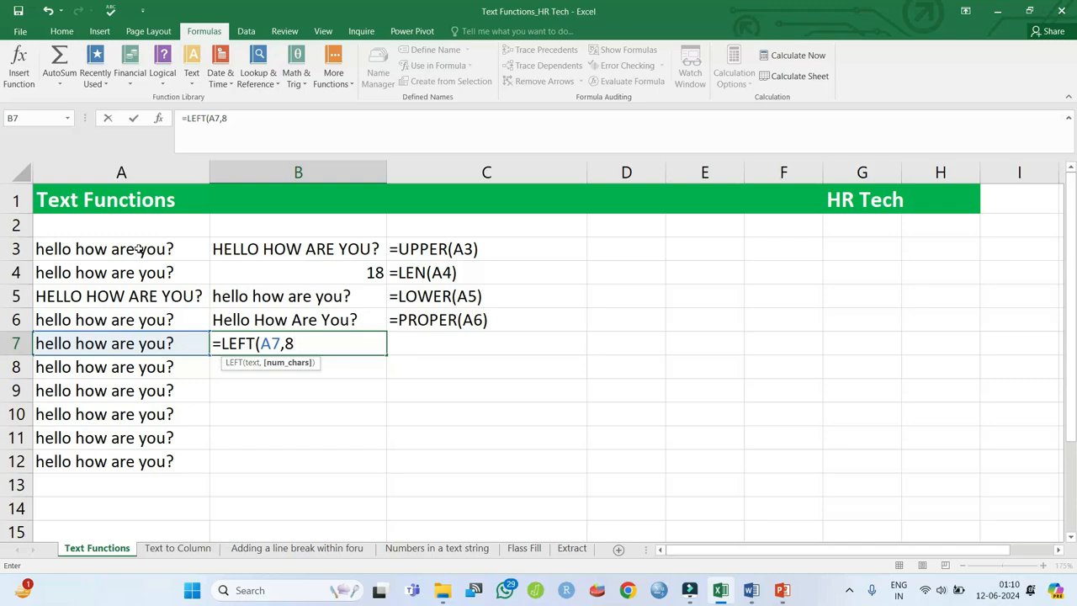
key("Return")
key("Up")
key("Right")
key("ctrl+d")
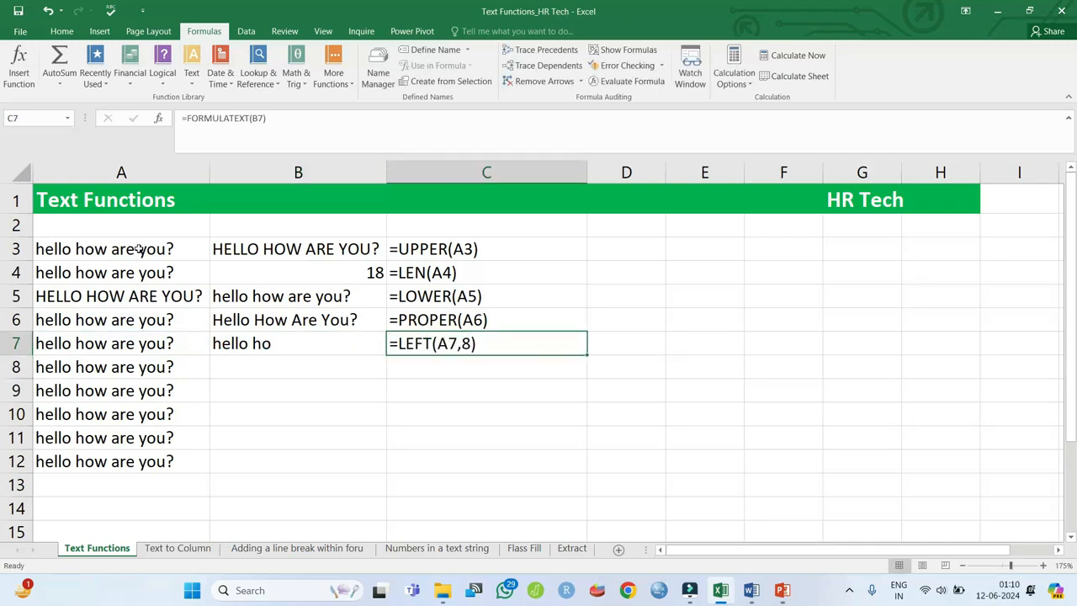
key("Left")
key("Down")
type("=le")
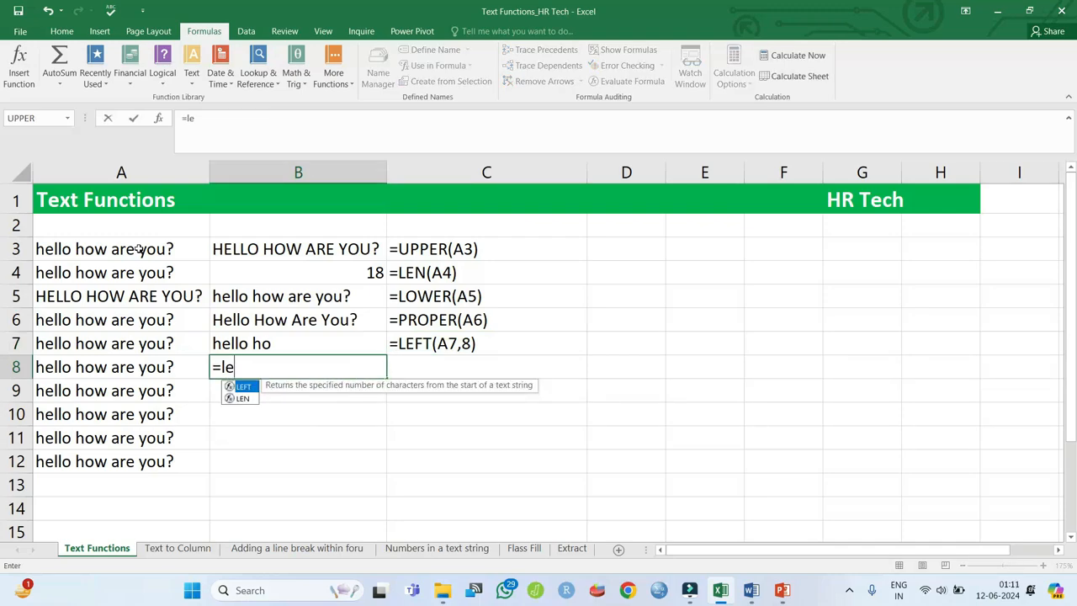
- Enter =RIGHT(A8,8) in B8, giving "are you?", with its formula text in C8
key("Down")
key("BackSpace")
key("BackSpace")
type("rig")
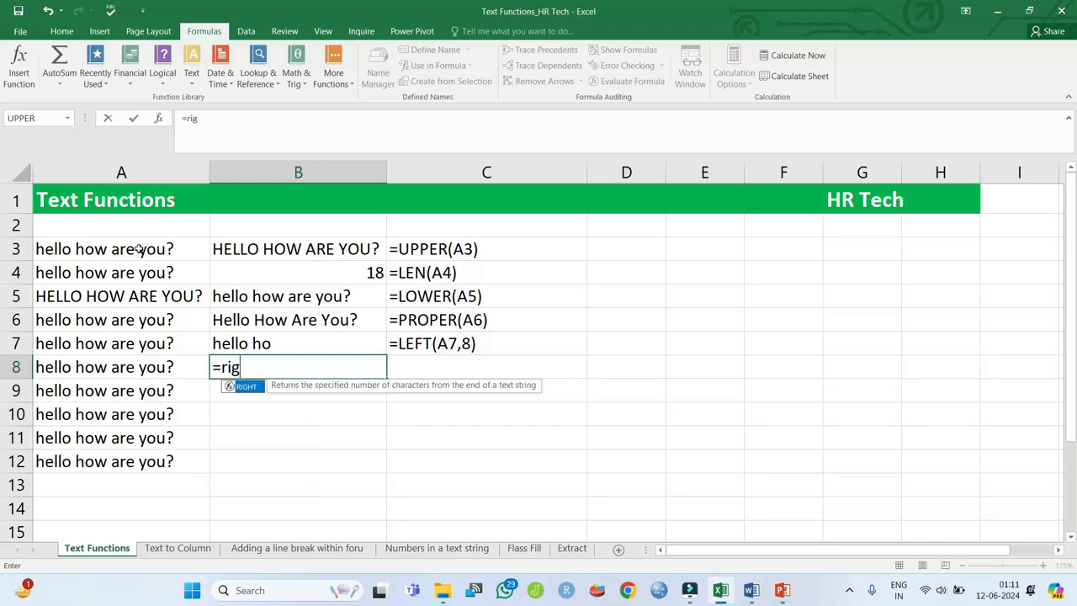
key("Tab")
key("Left")
type(",")
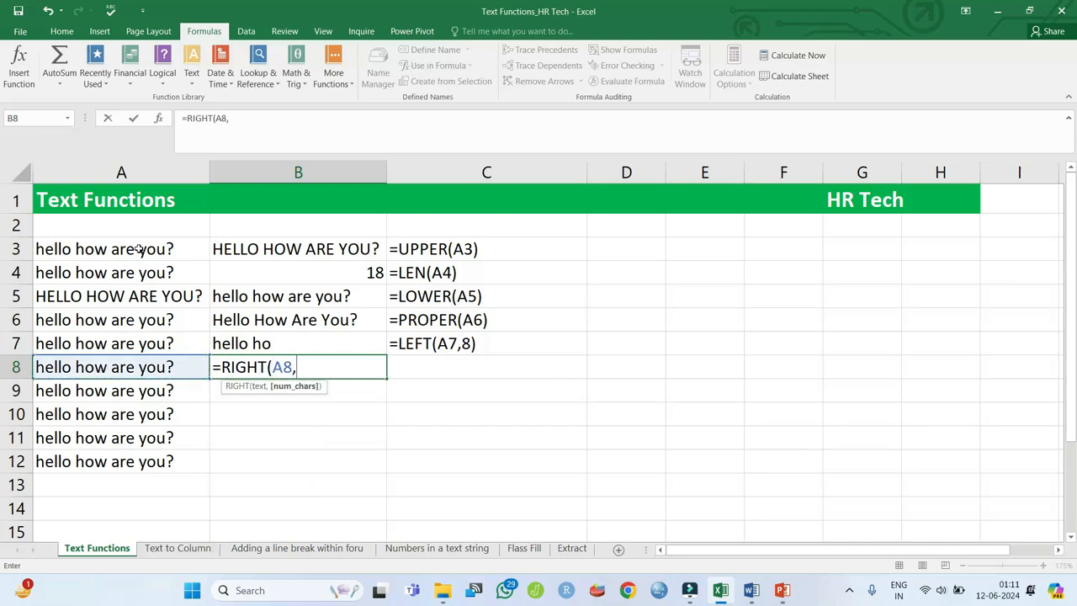
type("8")
key("Return")
key("Up")
key("Right")
type("=RIGHT(A8,8)")
key("Return")
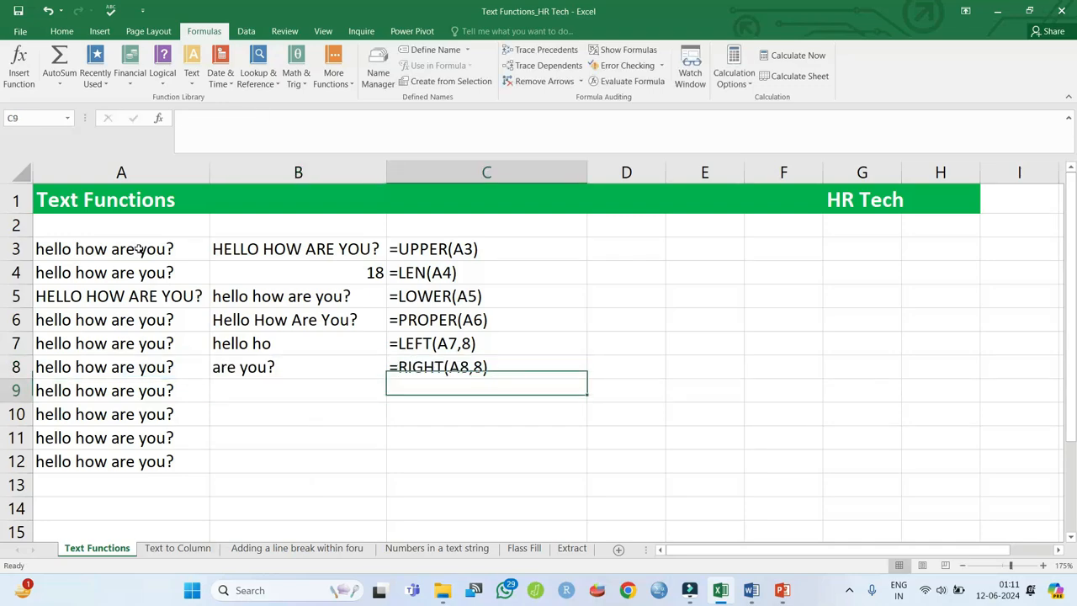
key("Left")
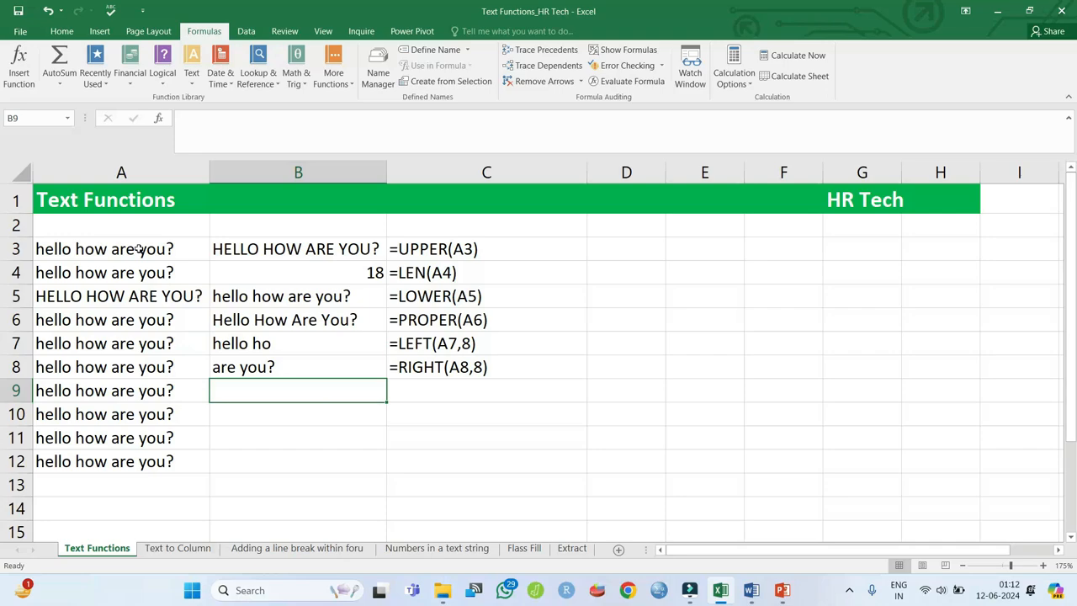
- Enter =FIND("are",A9) in B9, returning 11, with its formula text in C9
type("=")
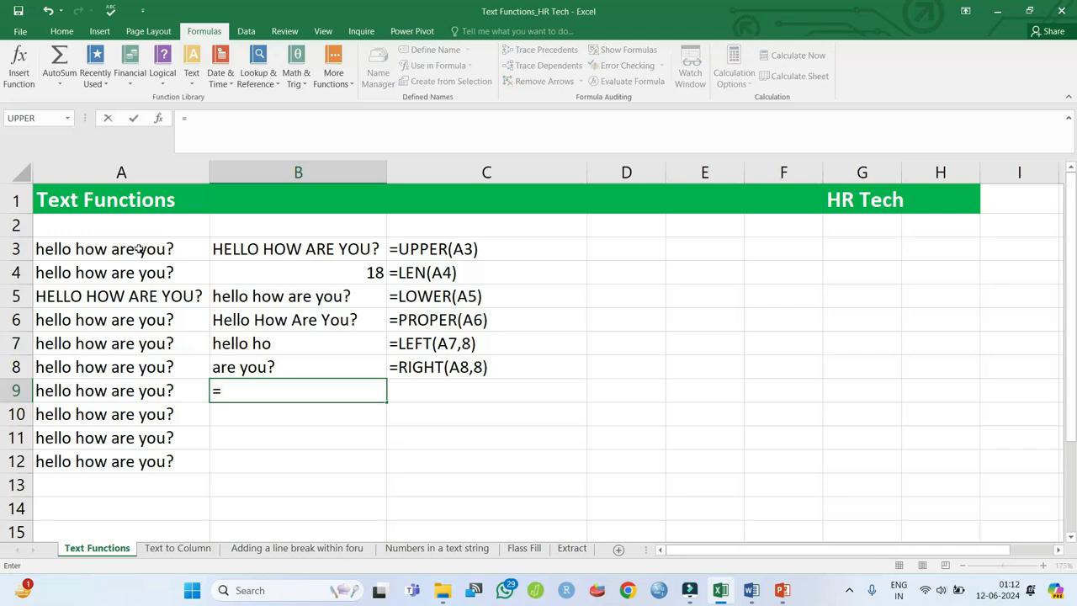
type("fin")
key("Tab")
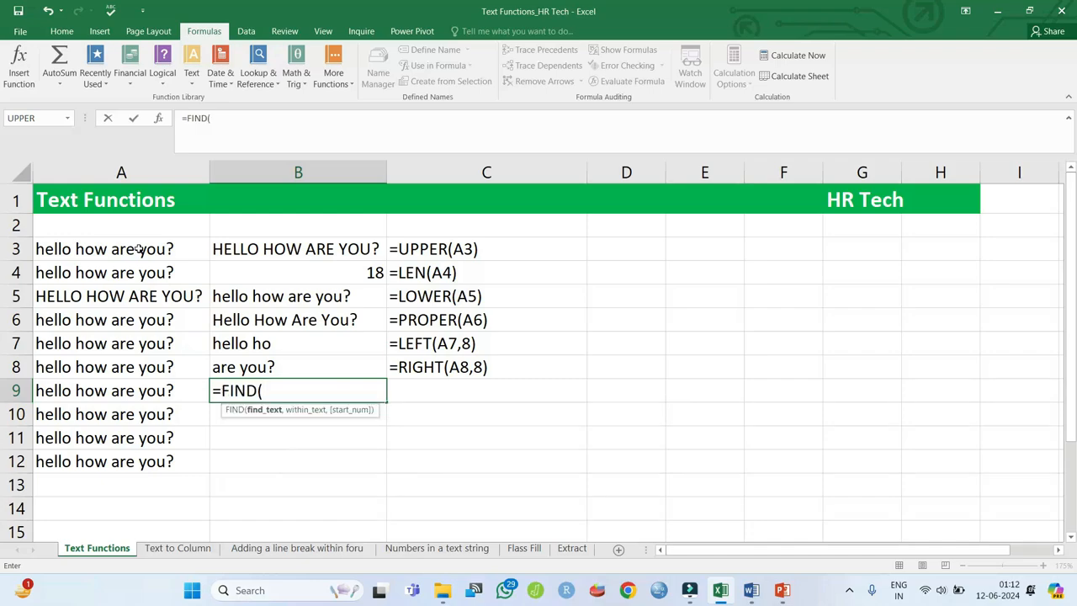
key("Left")
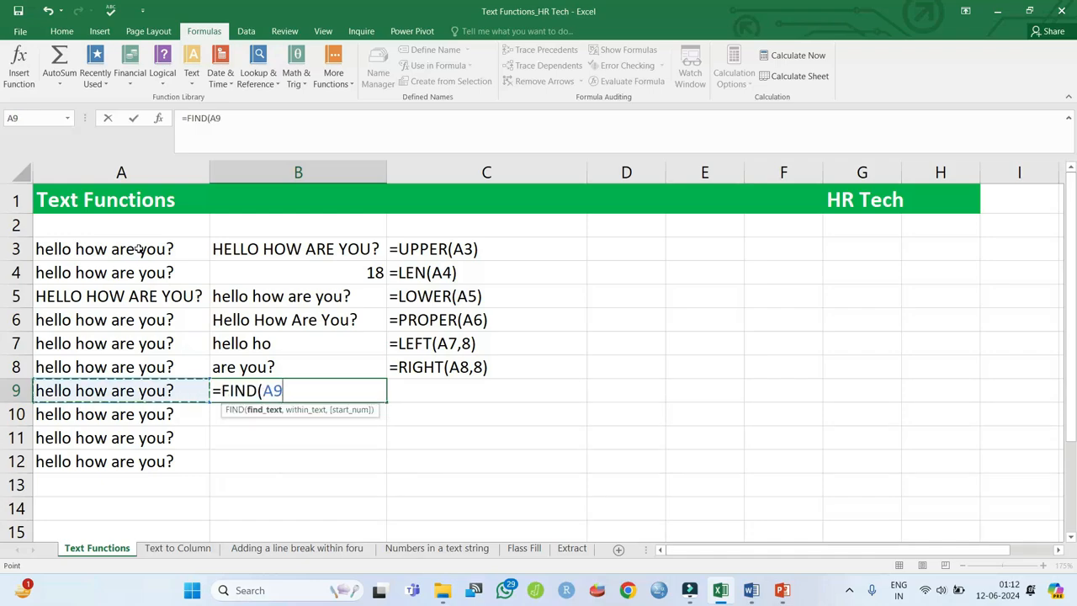
key("BackSpace")
key("BackSpace")
key("BackSpace")
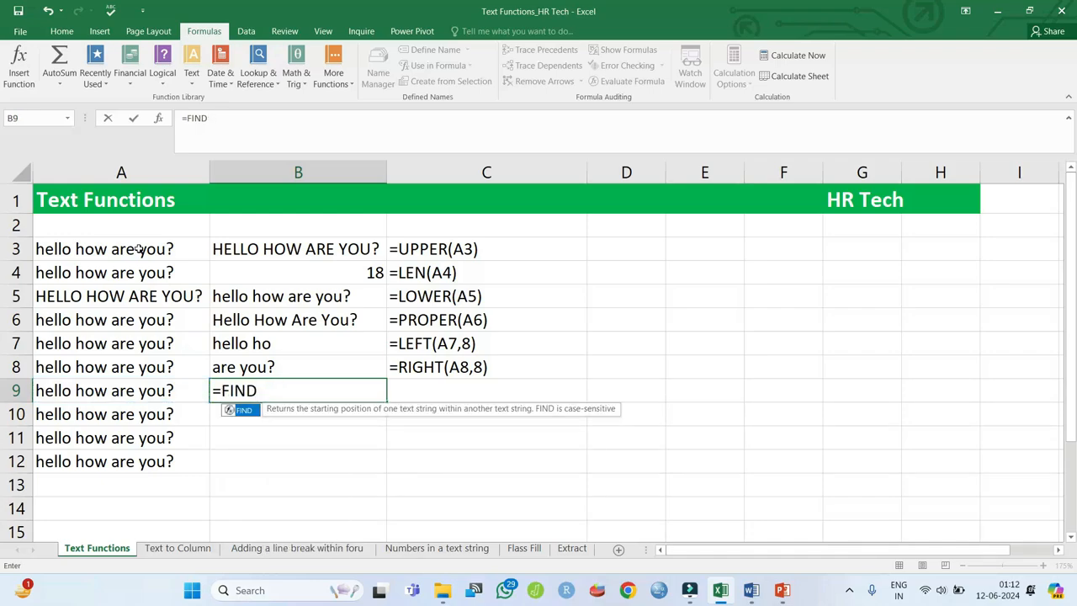
type("(\"ar")
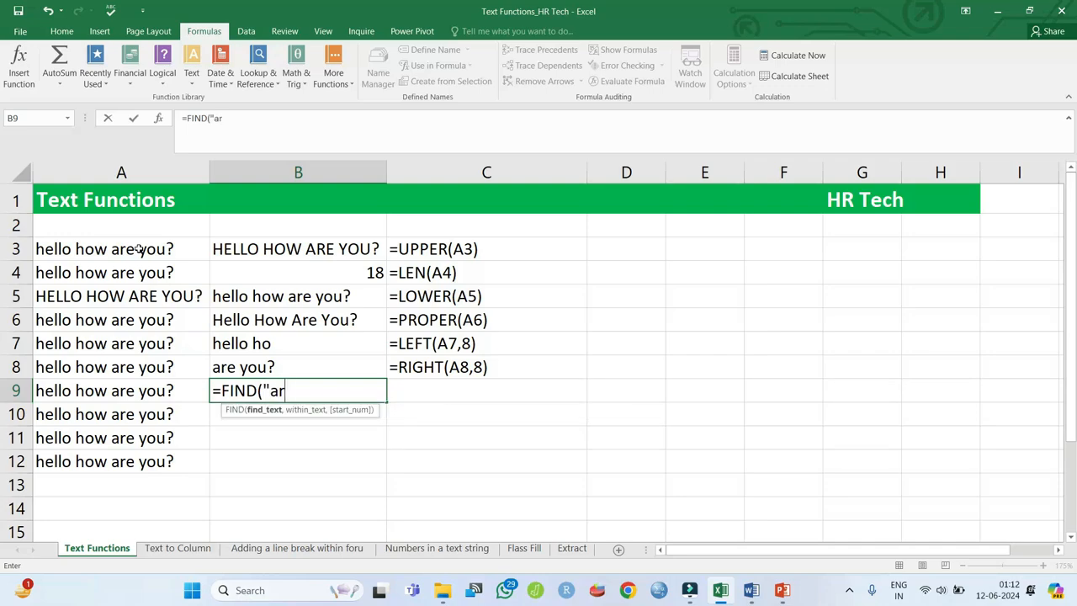
type("e\",A9")
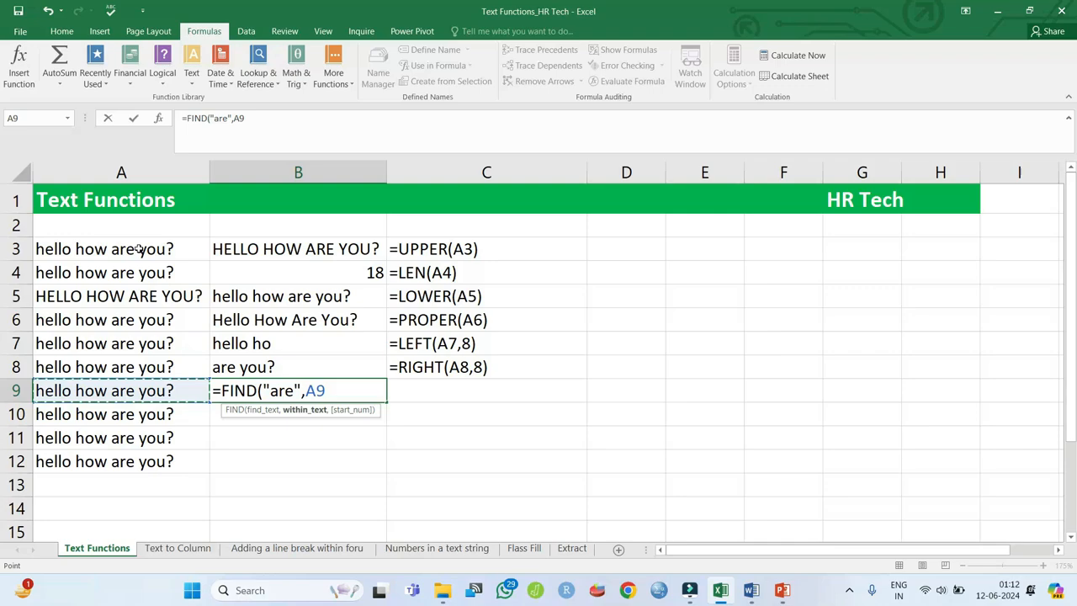
key("Return")
key("Up")
key("Right")
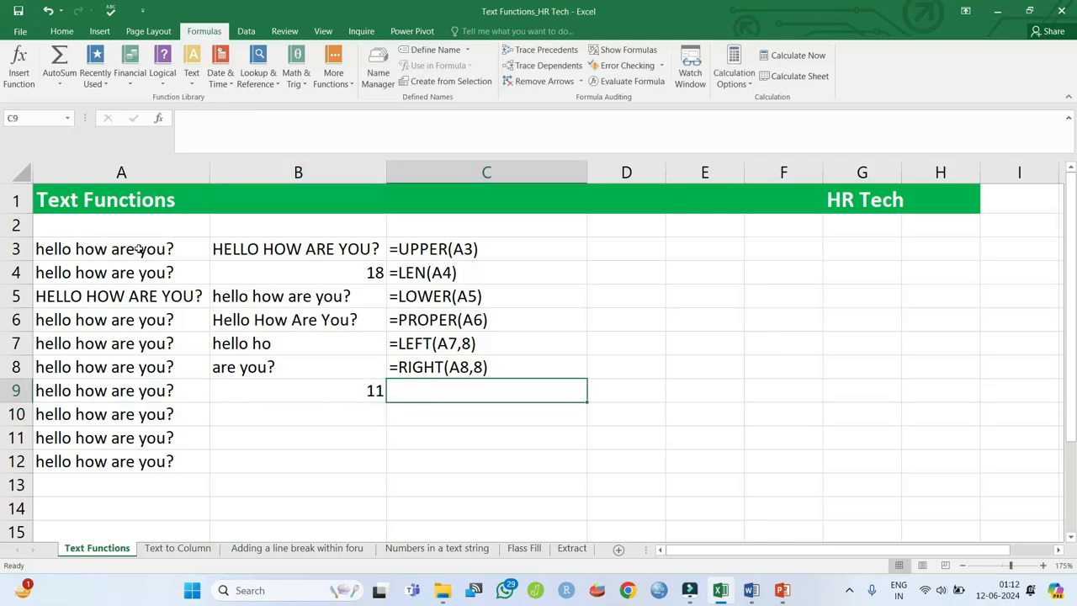
key("ctrl+v")
key("Return")
key("Left")
key("Up")
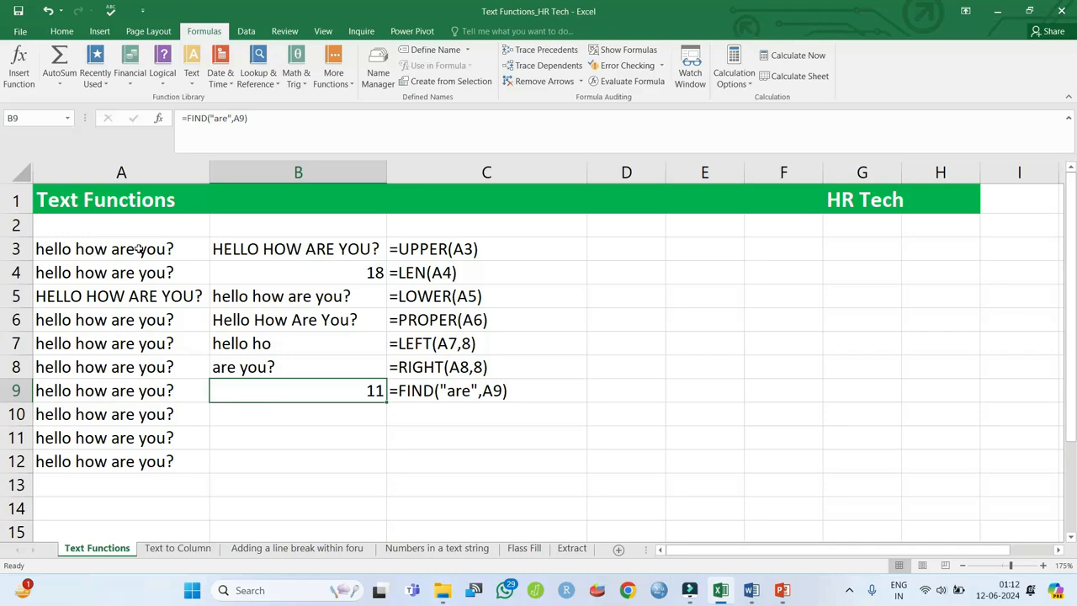
key("Down")
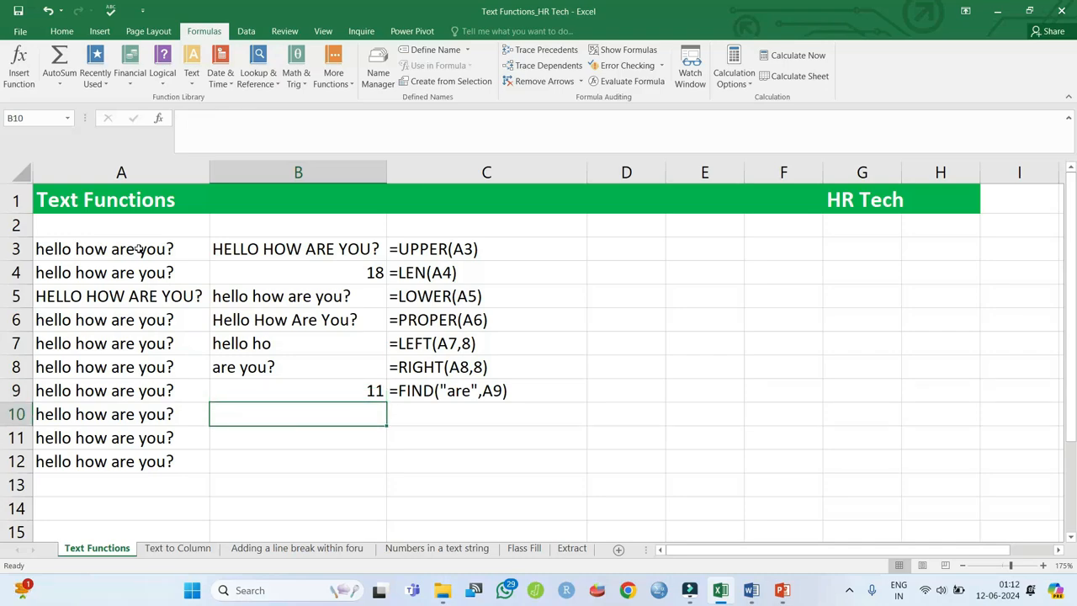
- Enter =REPLACE(A10,11,3,"is") in B10 and fill its formula-text display into C10
type("=rep")
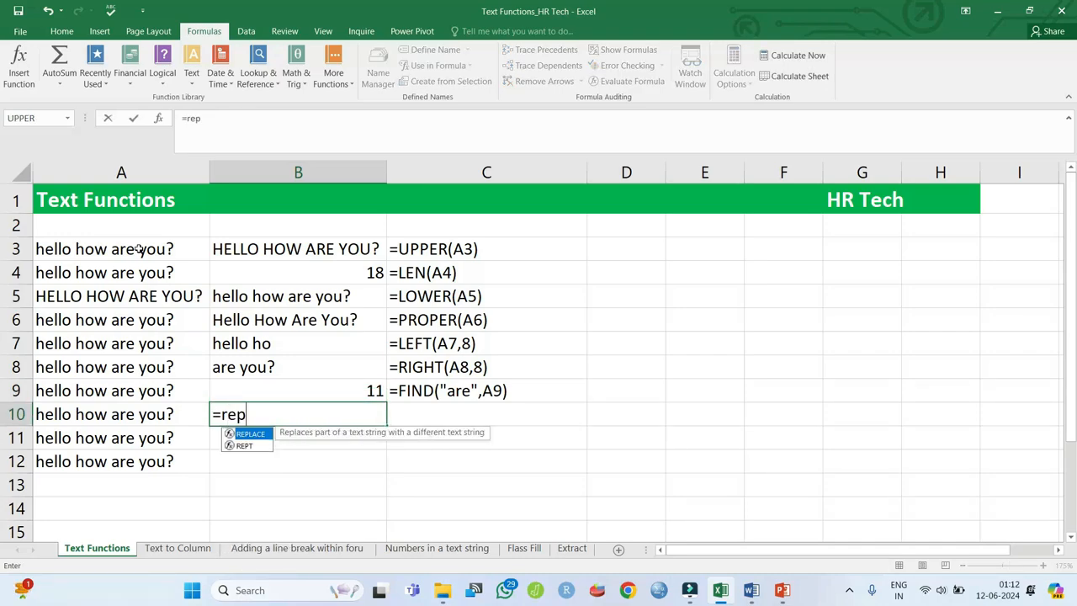
key("Tab")
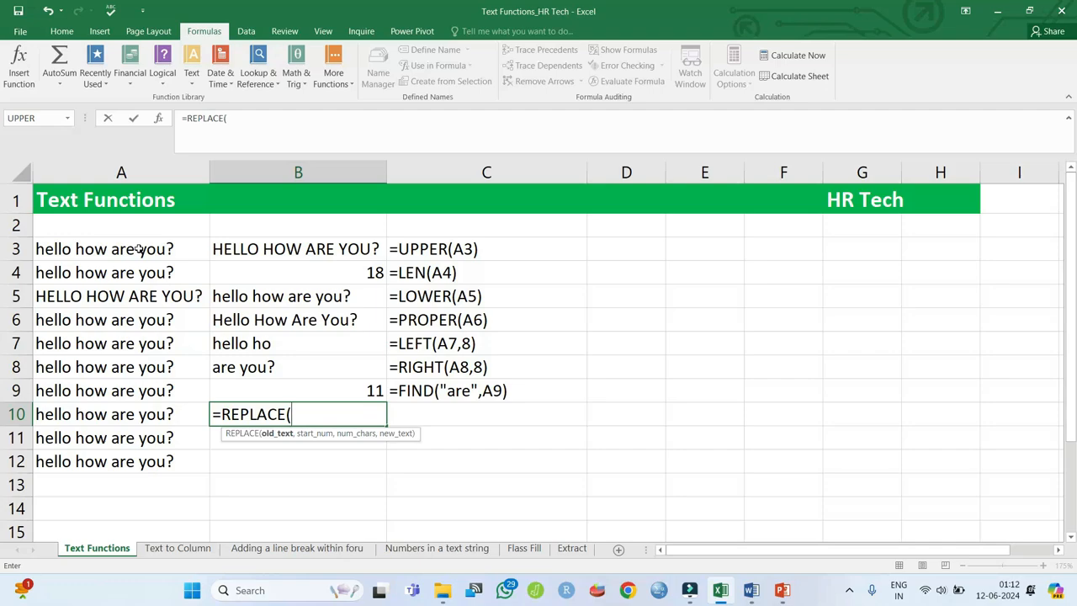
key("Left")
type(",")
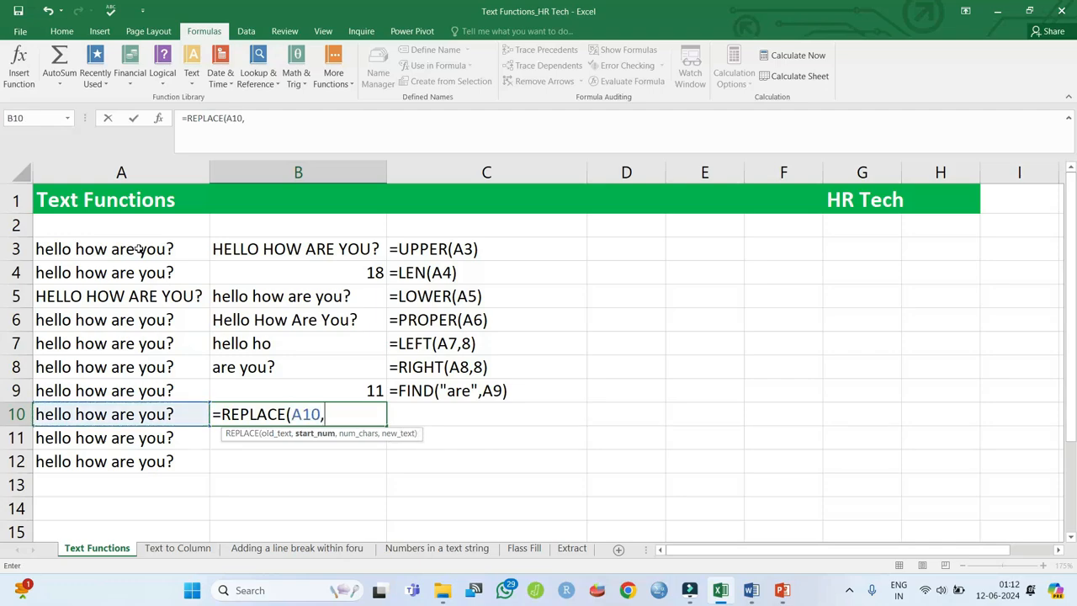
type("11,")
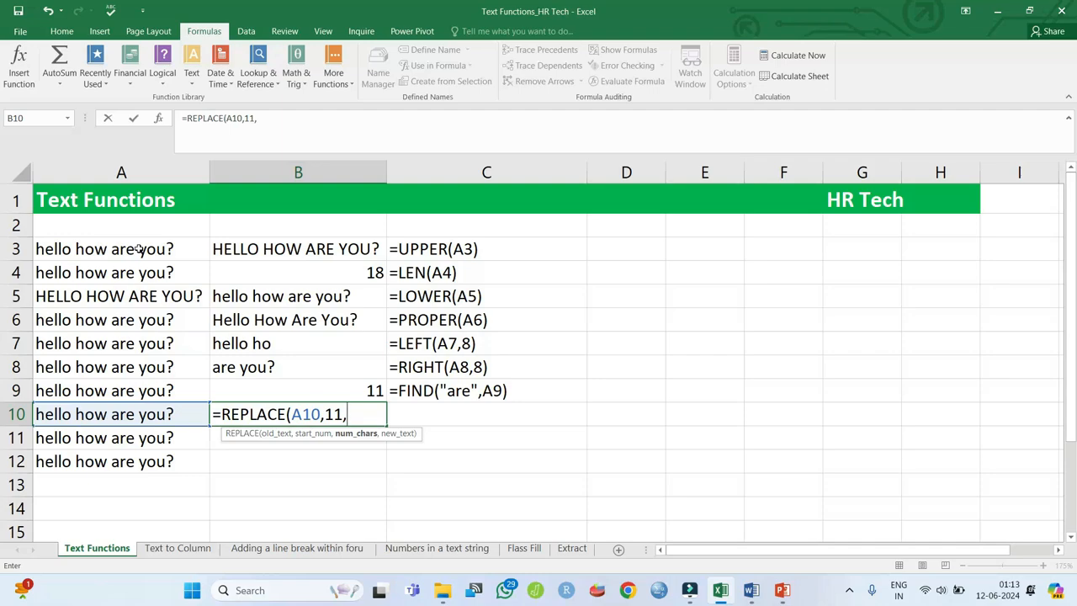
type("3,\"")
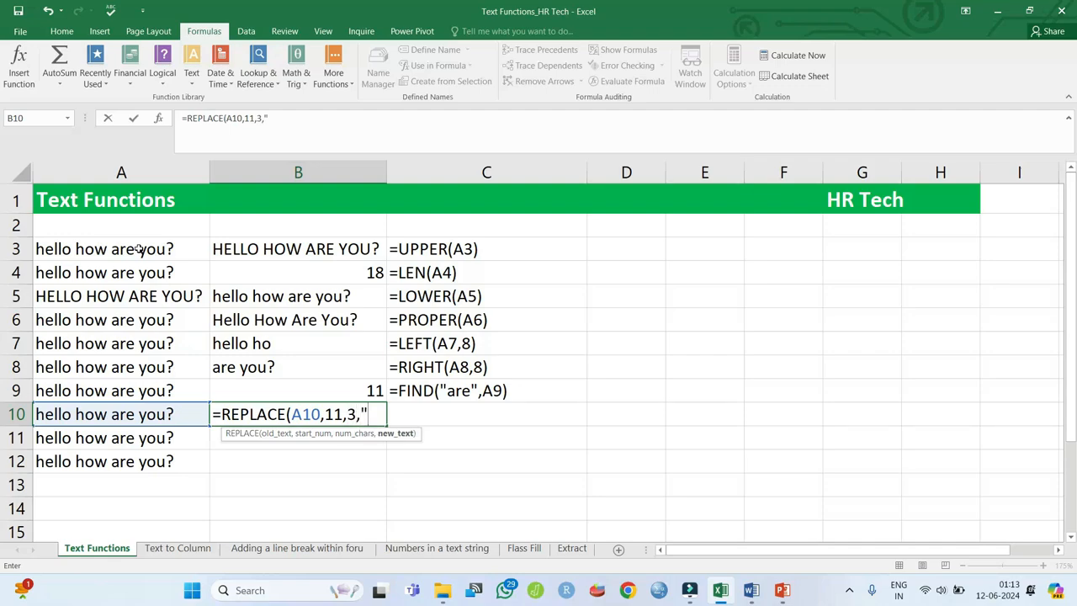
type("is\")")
key("Return")
key("Up")
key("Right")
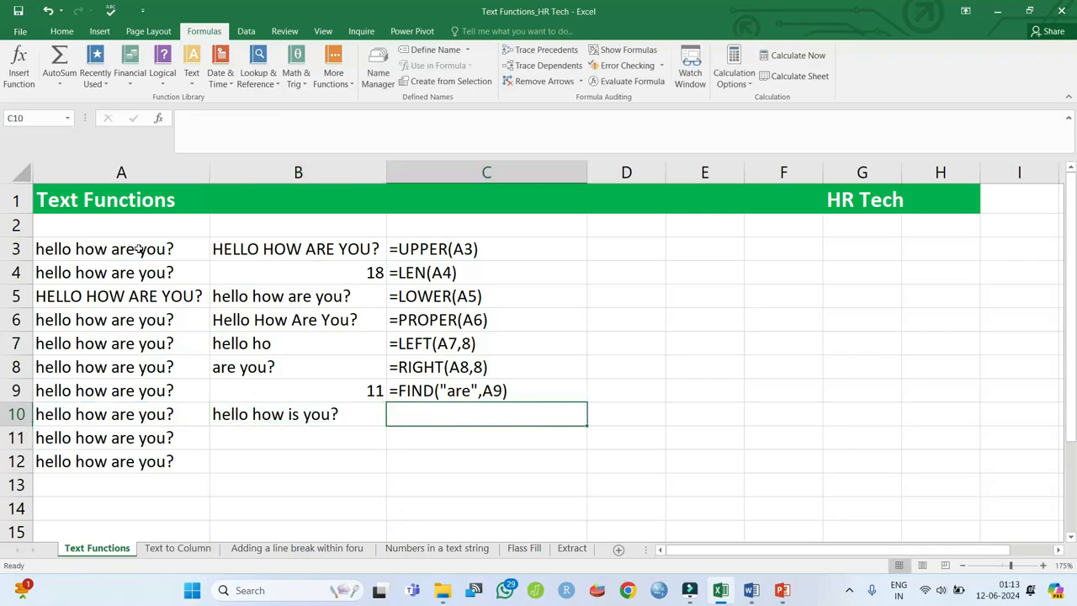
key("ctrl+d")
key("Left")
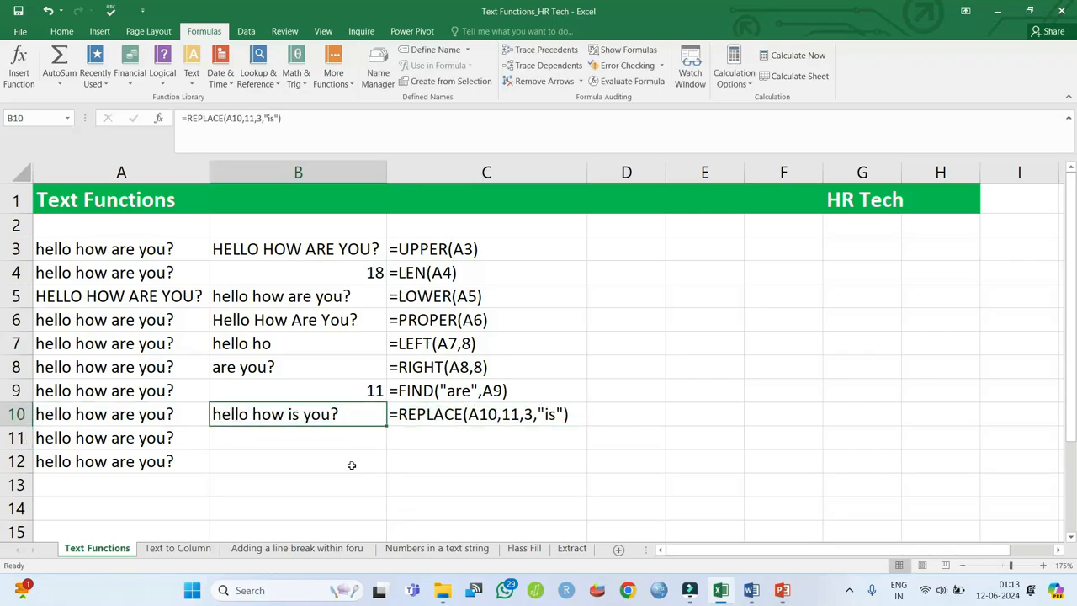
key("Down")
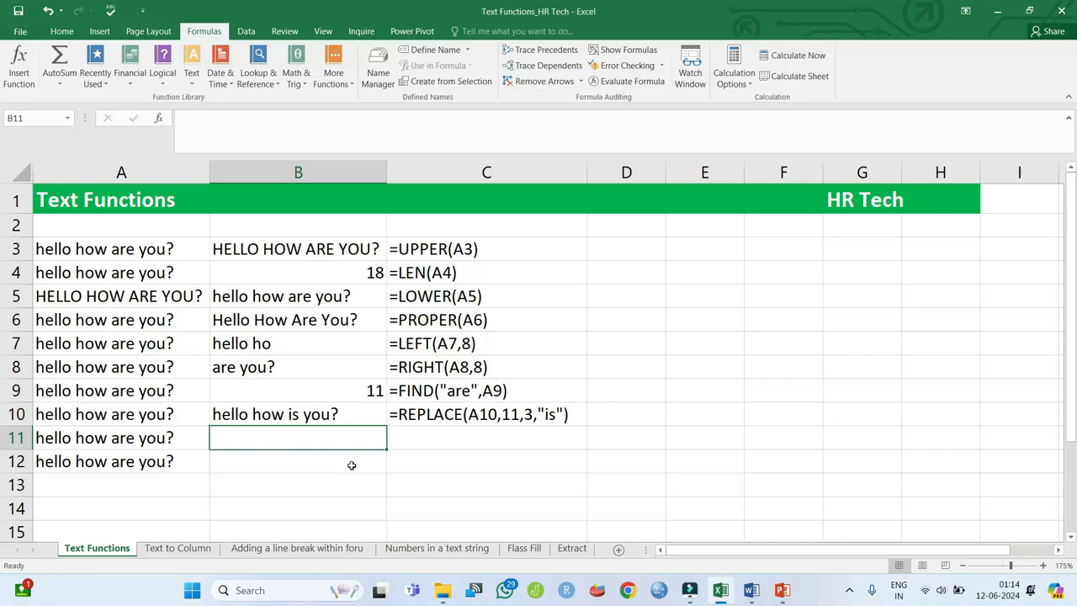
- Enter =SUBSTITUTE(A11,"o","x") in B11 and fill the formula-text display into C11
type("=sub")
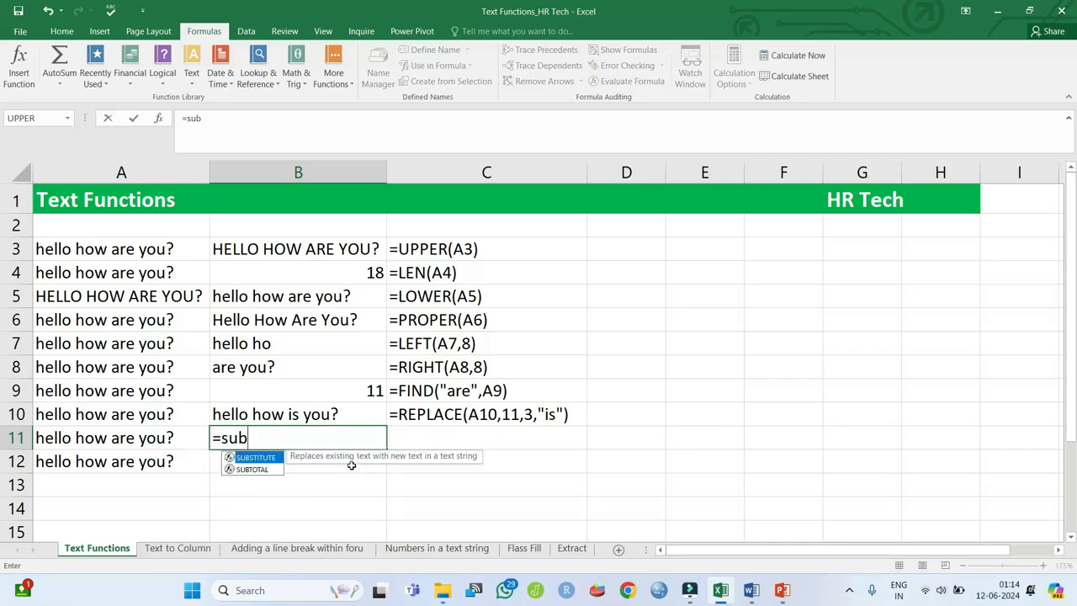
key("BackSpace")
type("b")
key("Tab")
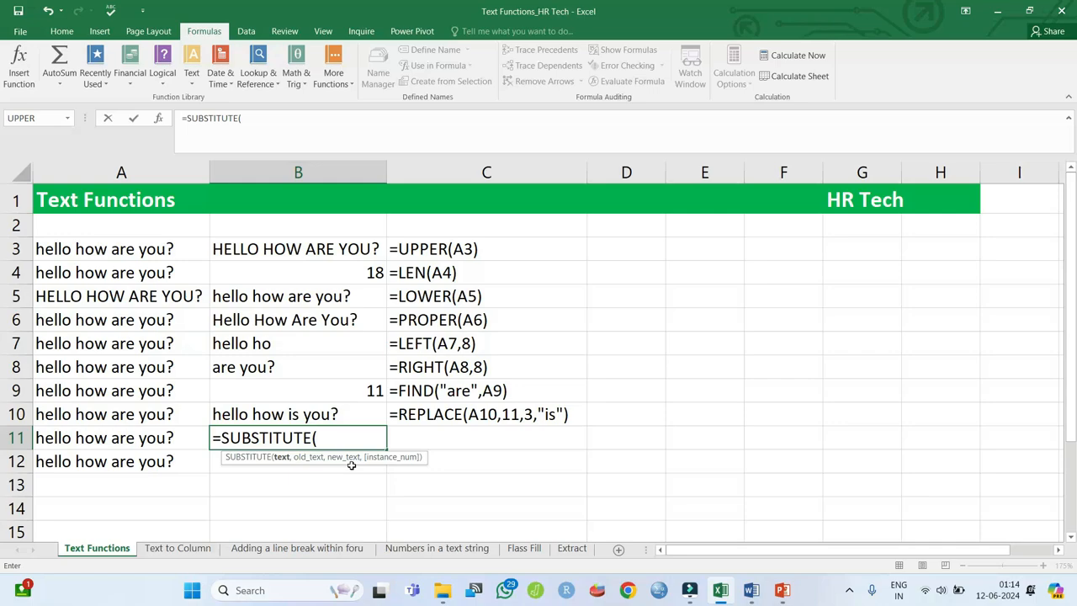
key("Left")
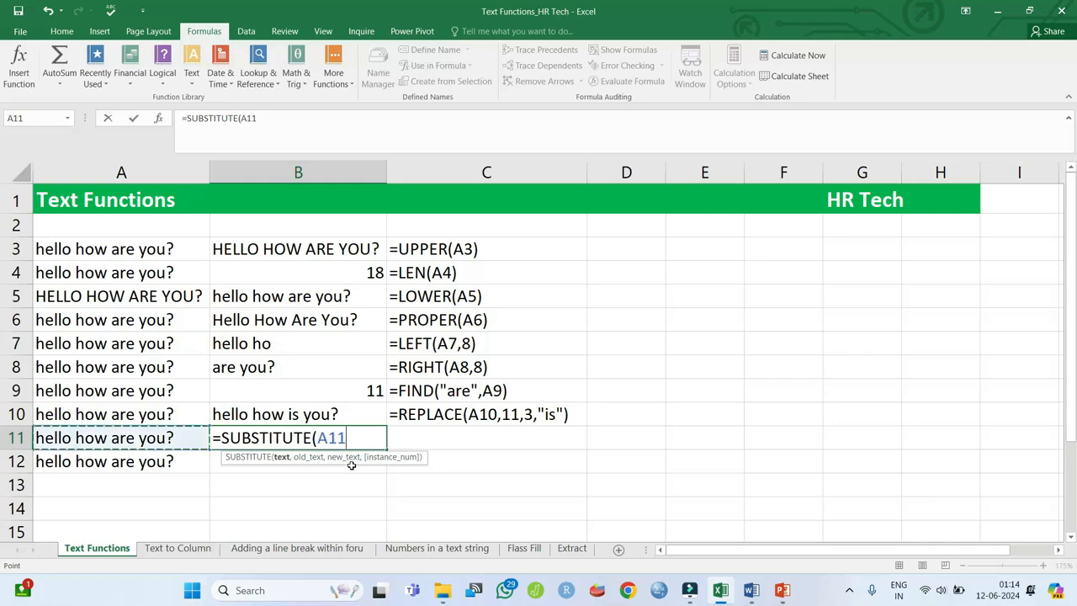
type(",")
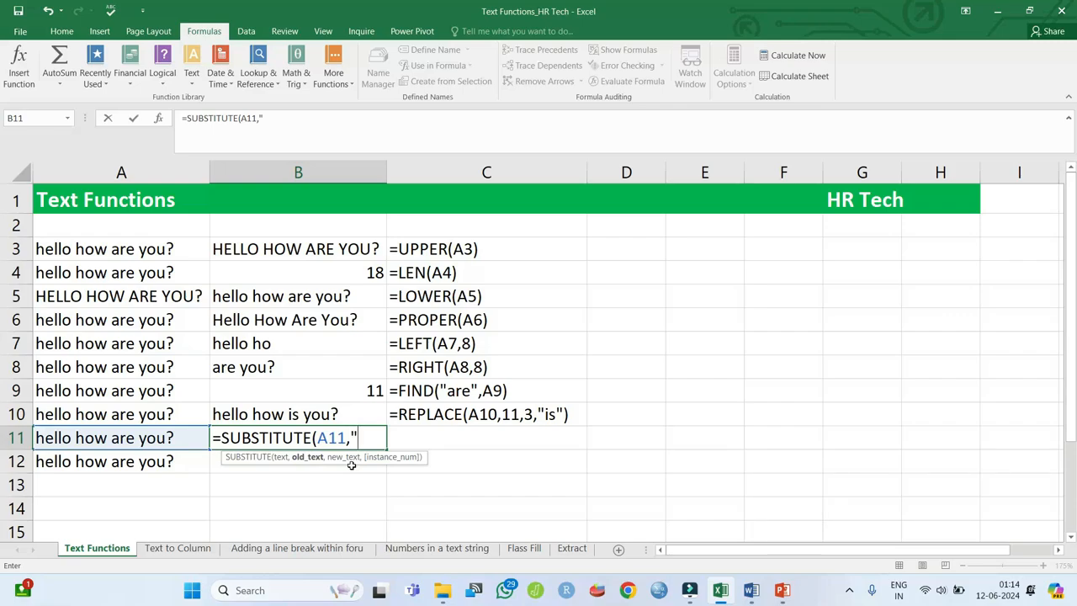
type("\"o\",")
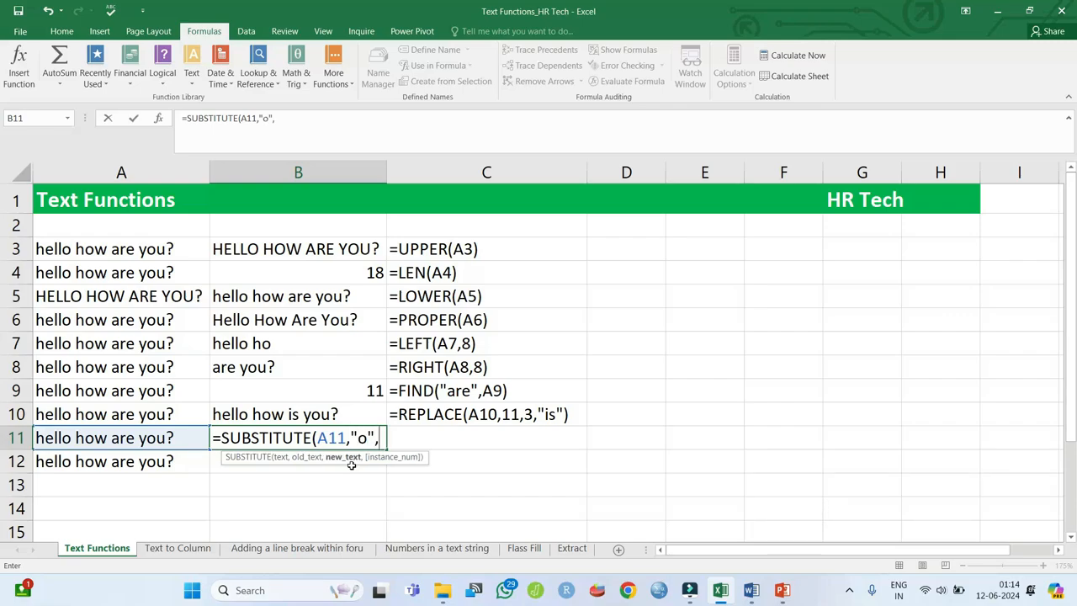
type("x")
key("BackSpace")
type("\"x\")")
key("Return")
key("Up")
key("Right")
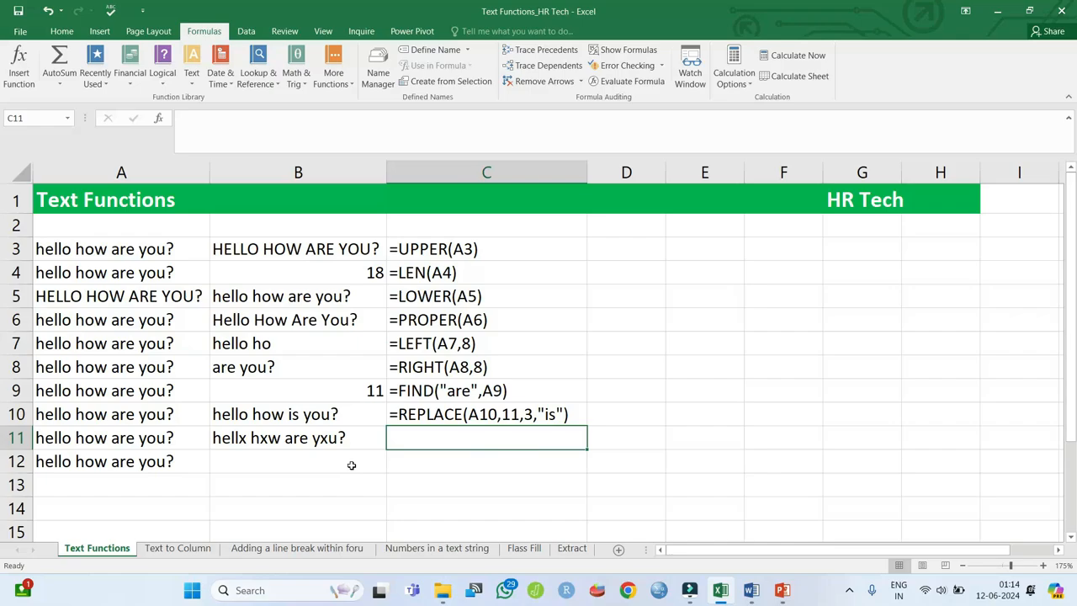
key("ctrl+d")
key("Down")
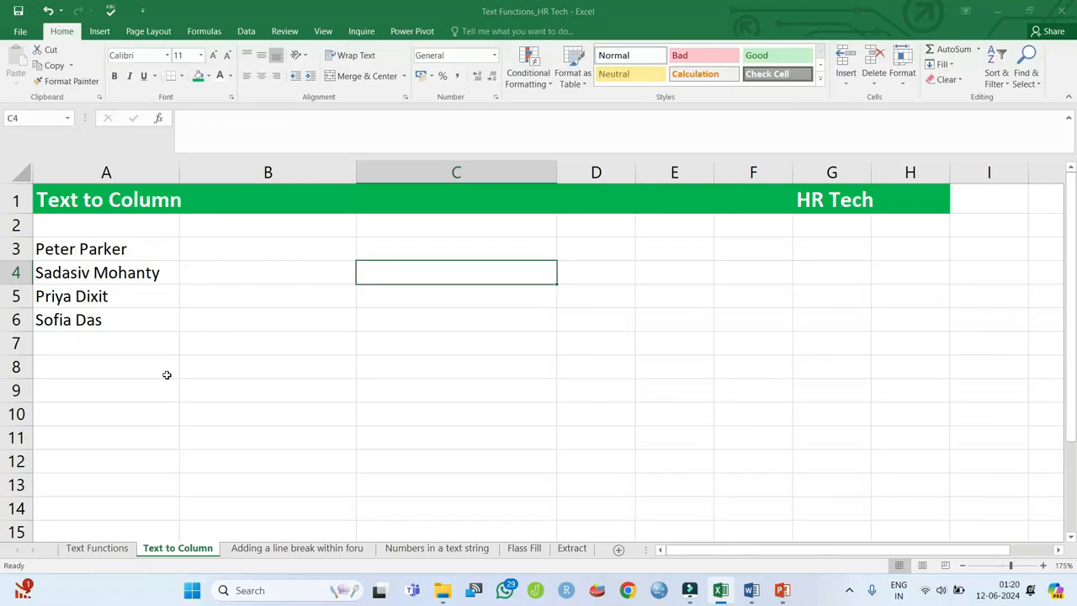
- Select the names in A3:A6 and launch Data > Text to Columns
left_click(126, 249)
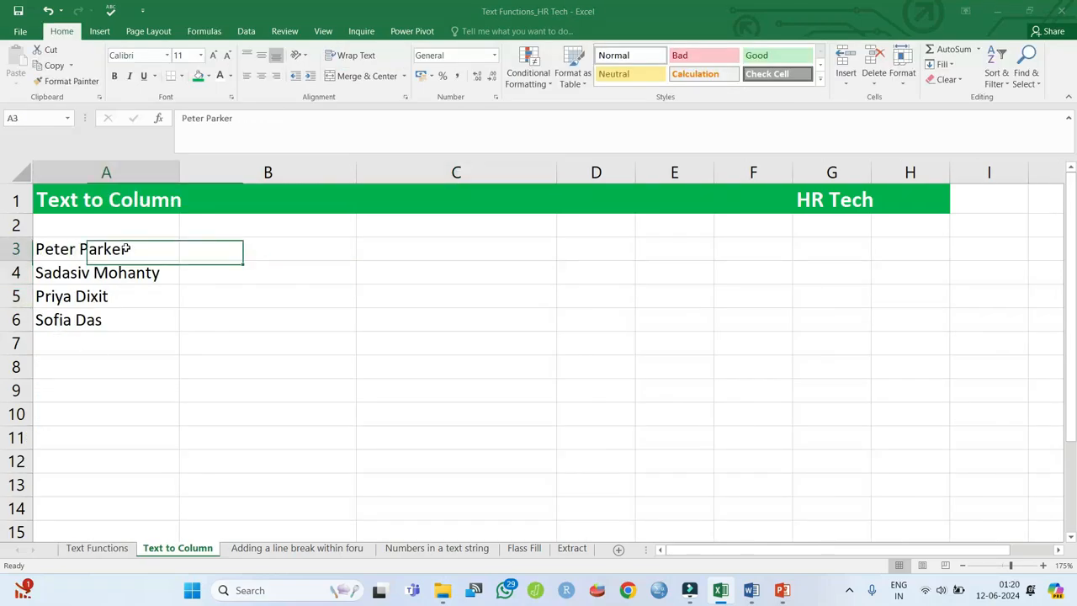
left_click_drag(126, 249, 130, 318)
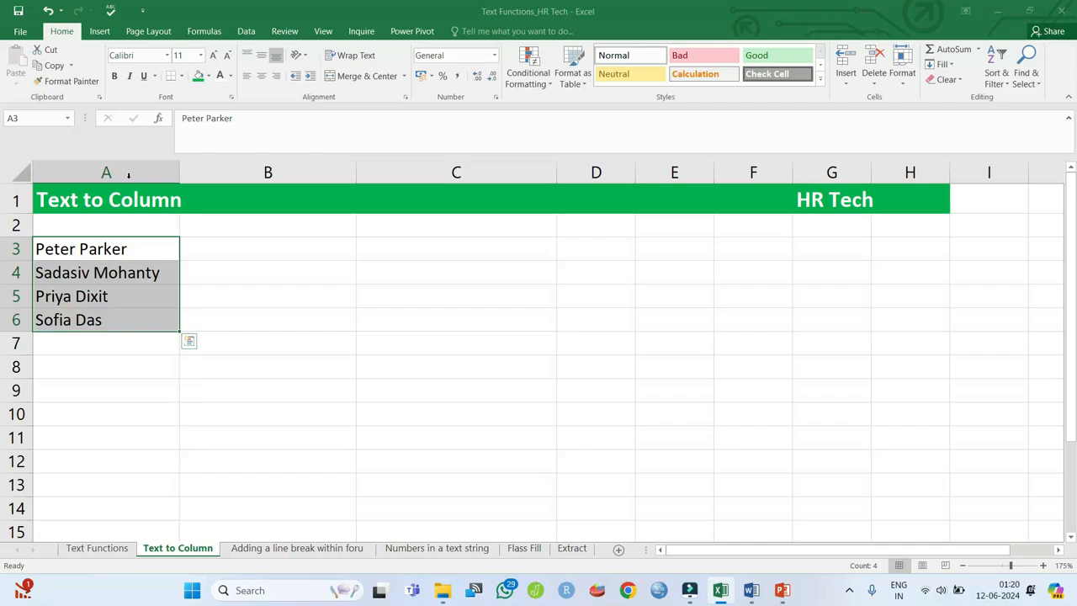
left_click(245, 31)
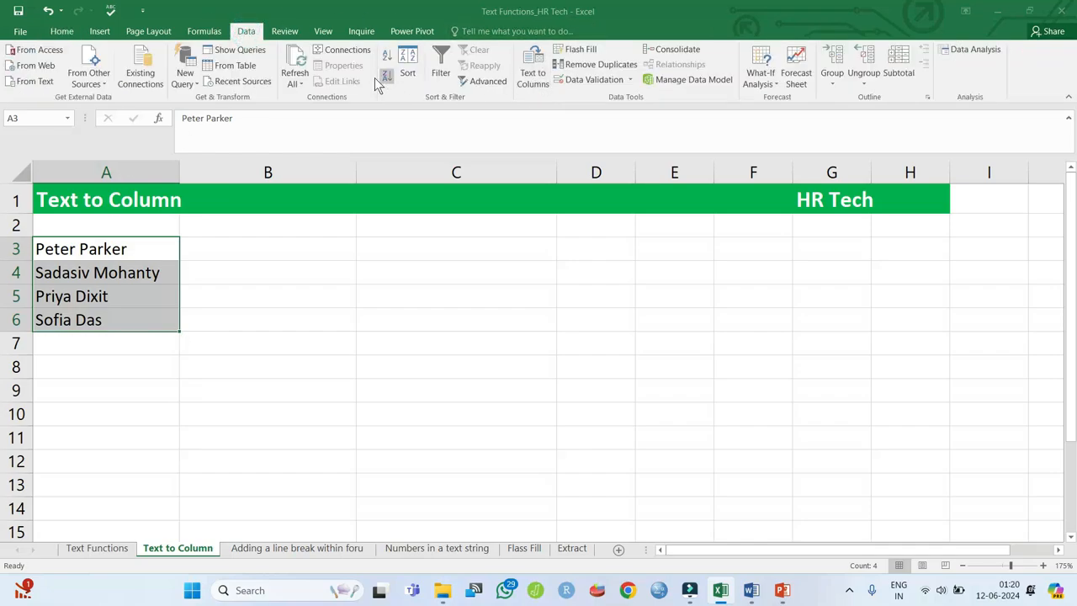
left_click(535, 77)
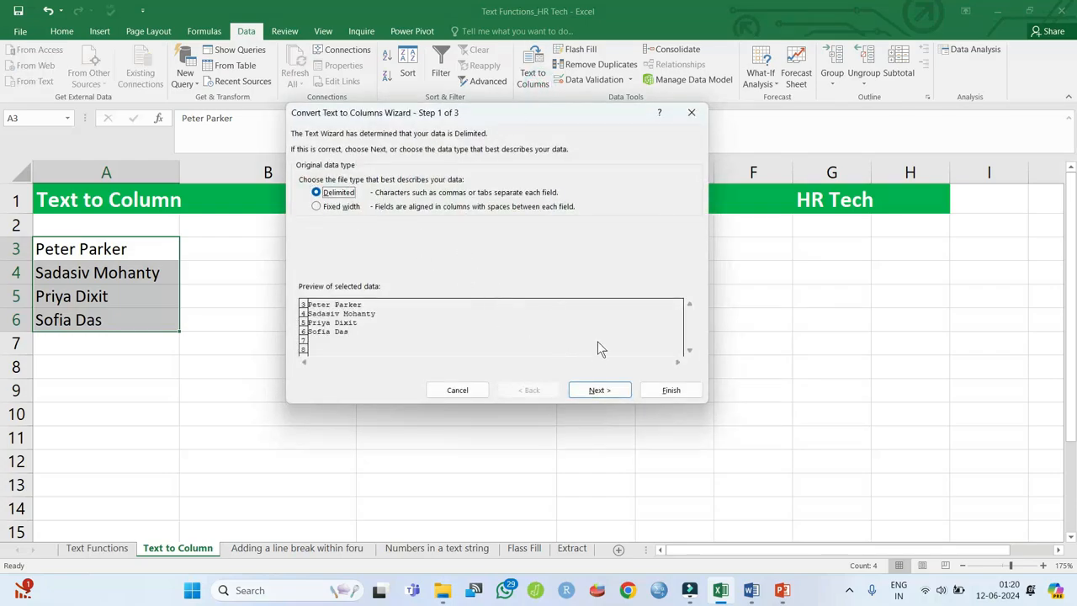
- Split the names on Space into destination $C$3, then go to the Adding a line break sheet
left_click(613, 393)
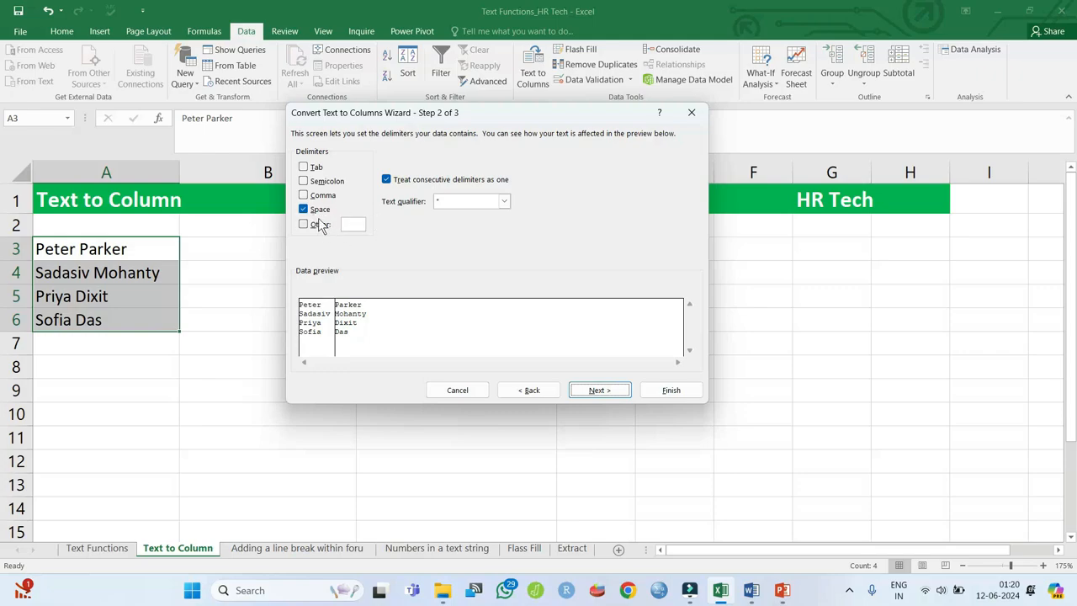
left_click(600, 390)
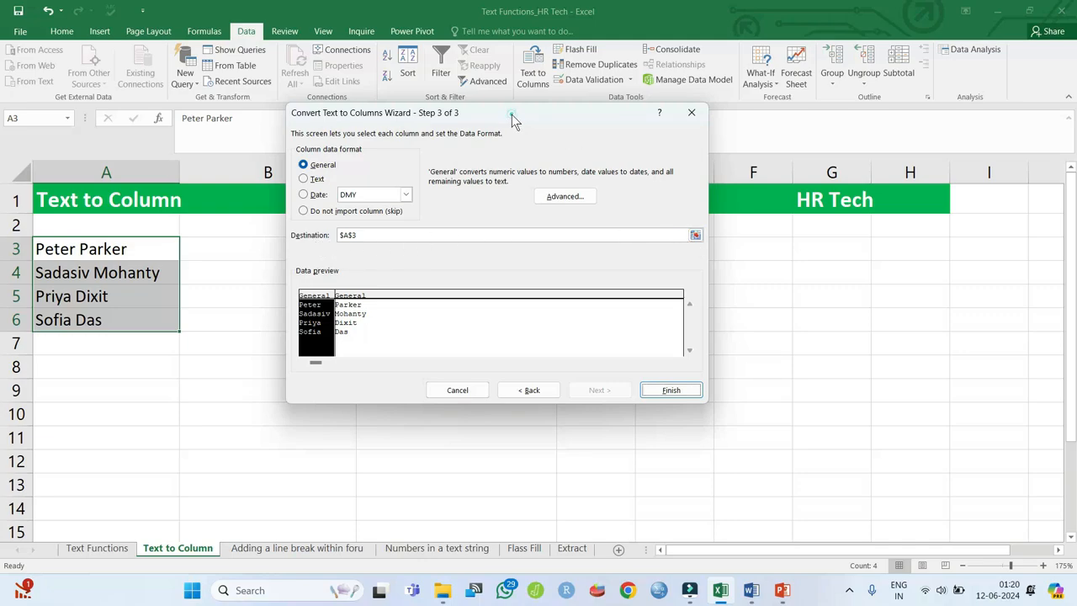
left_click_drag(511, 114, 707, 113)
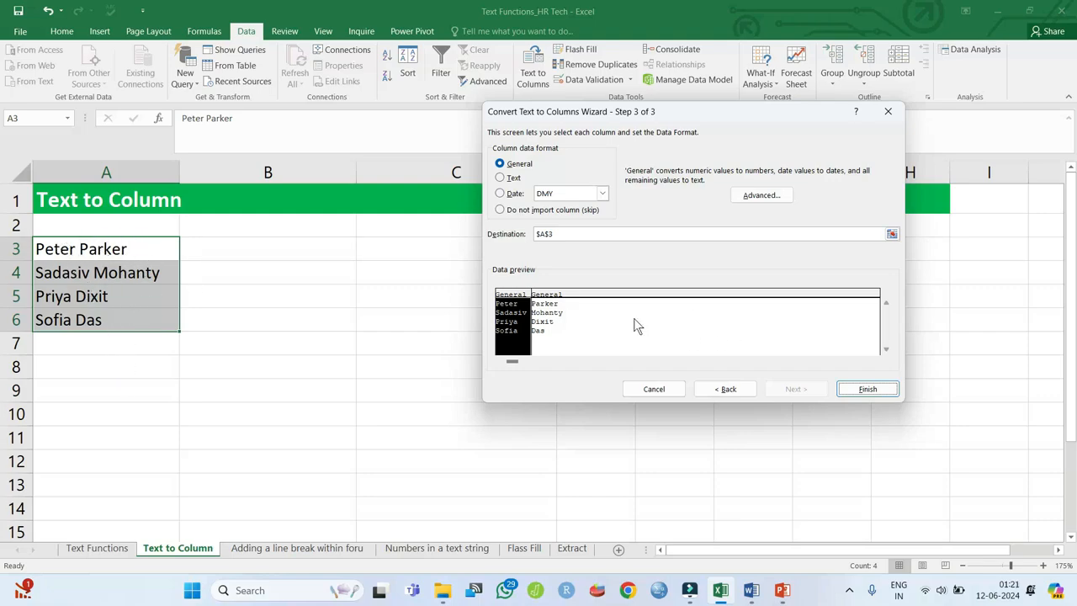
left_click(891, 235)
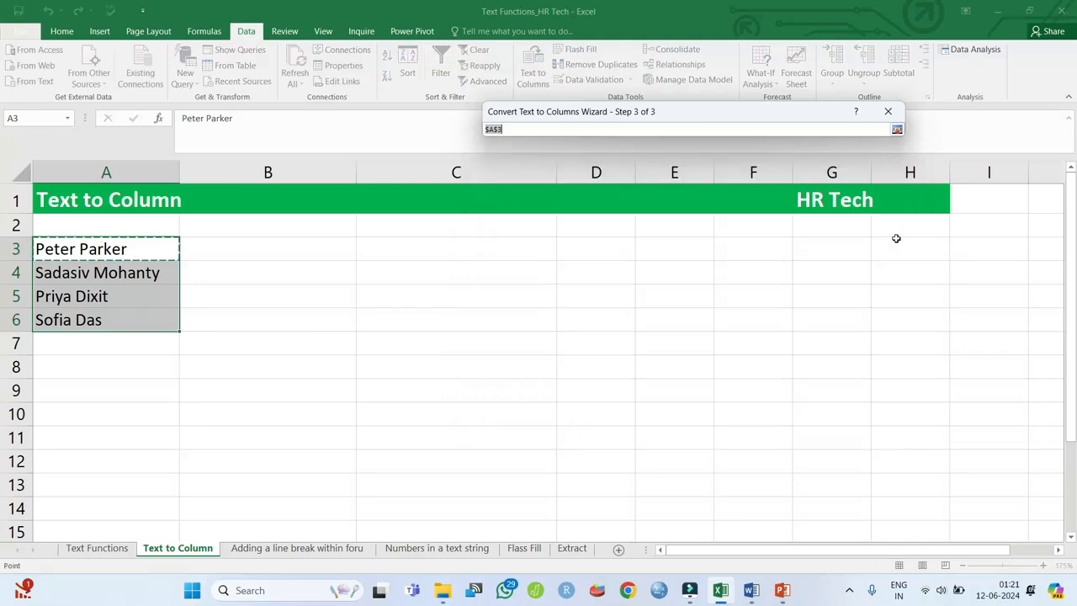
left_click(440, 254)
key("Return")
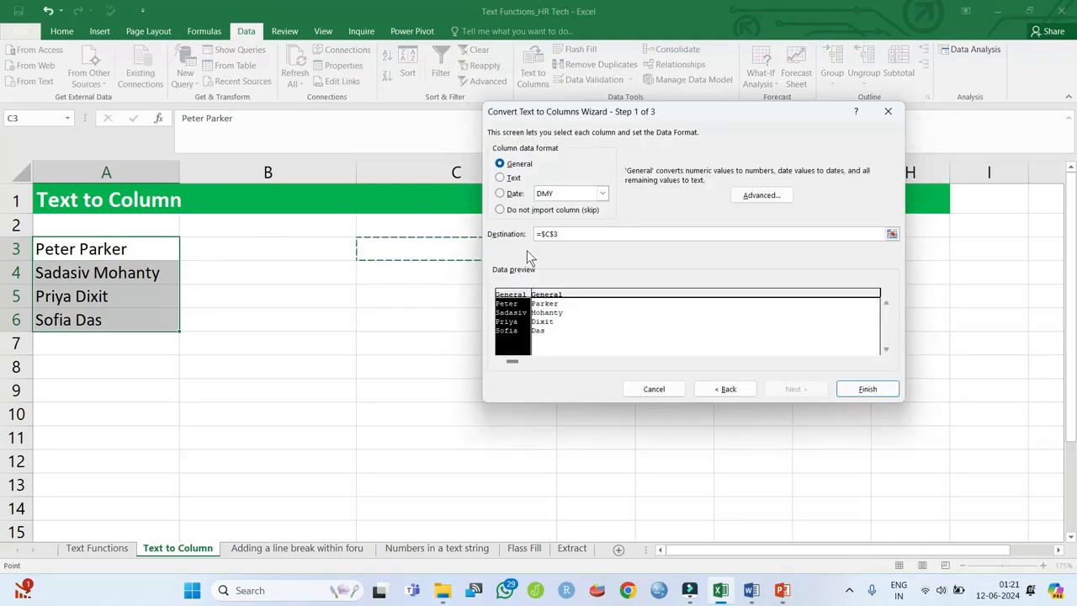
left_click(882, 392)
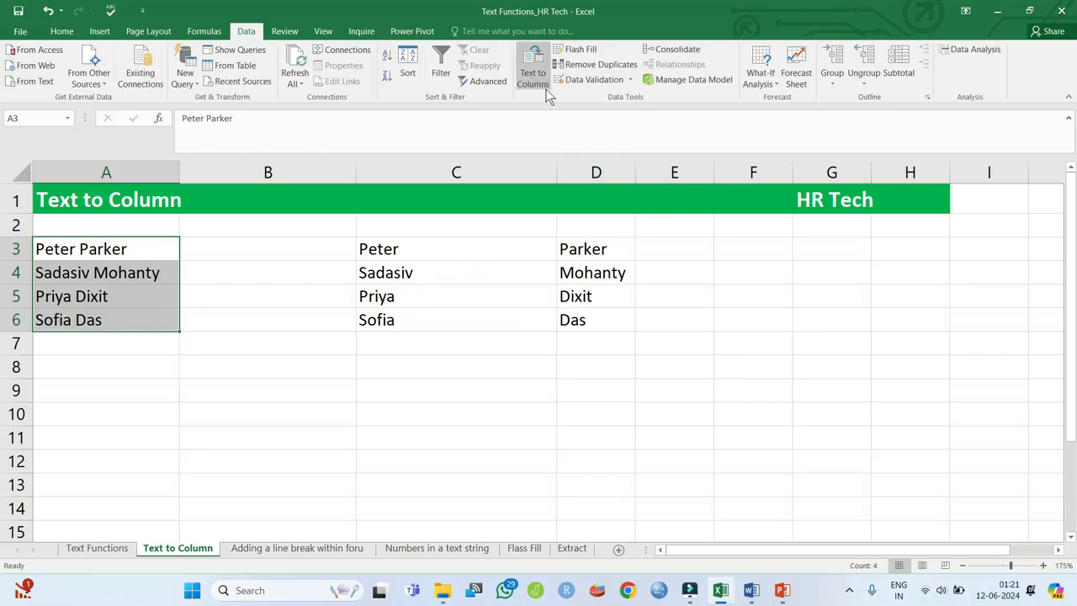
left_click(304, 548)
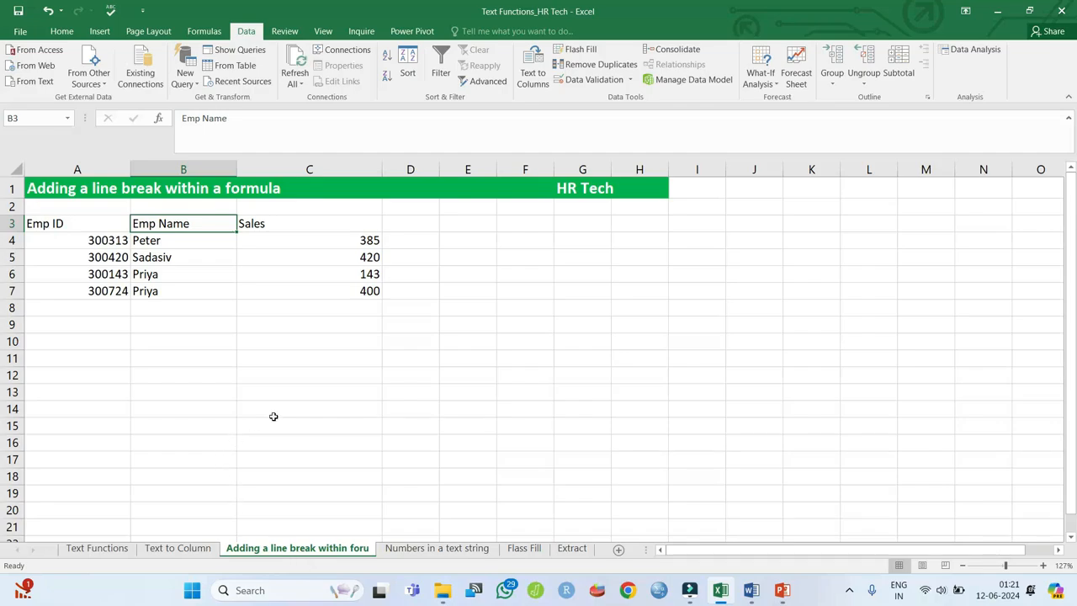
key("ctrl+shift+Right")
key("ctrl+shift+Down")
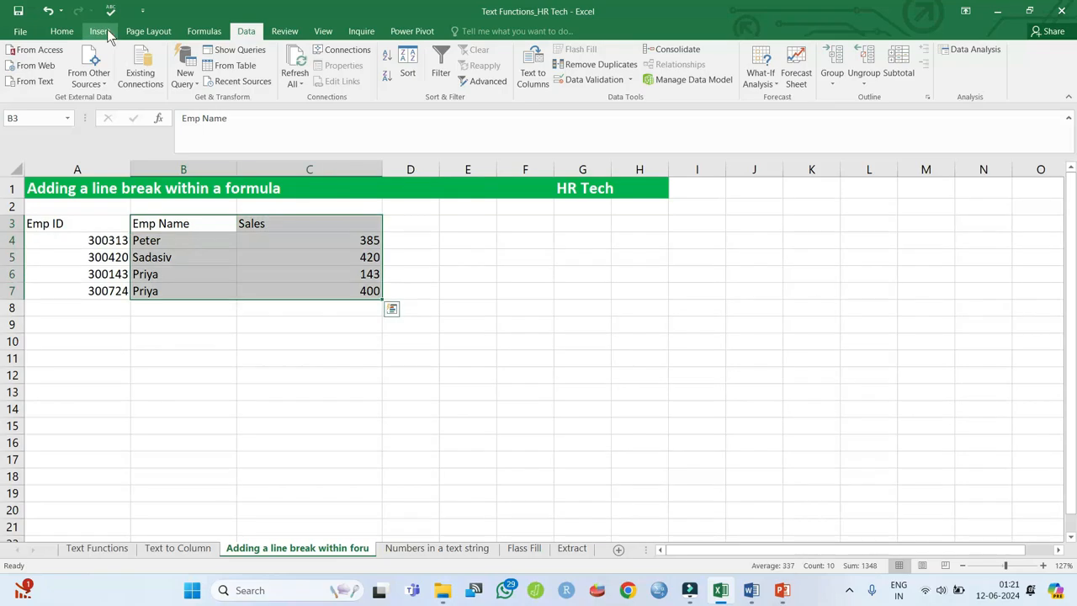
left_click(107, 32)
left_click(487, 85)
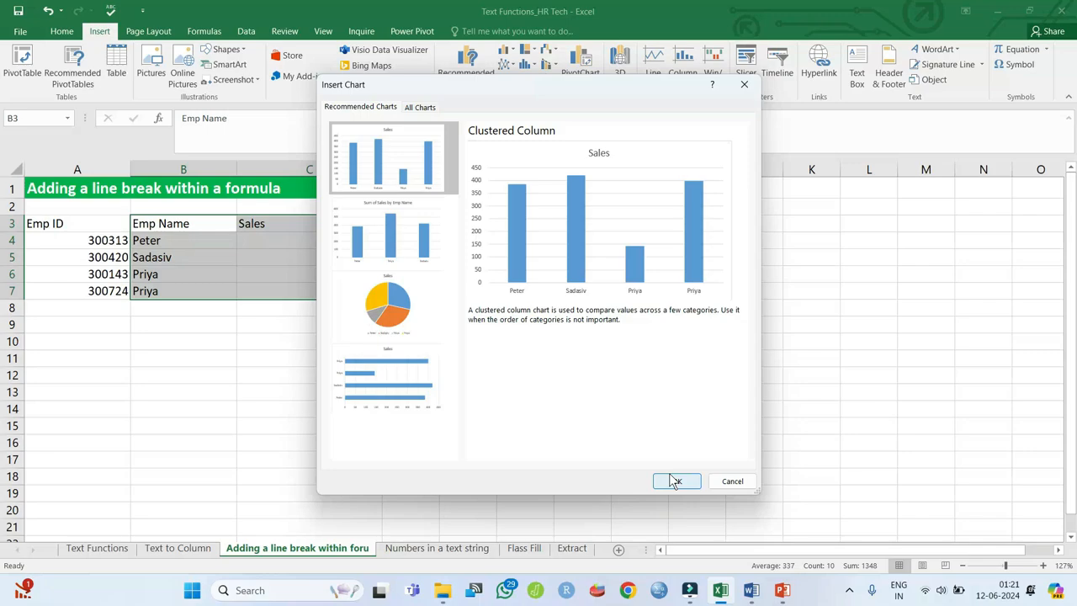
left_click(675, 481)
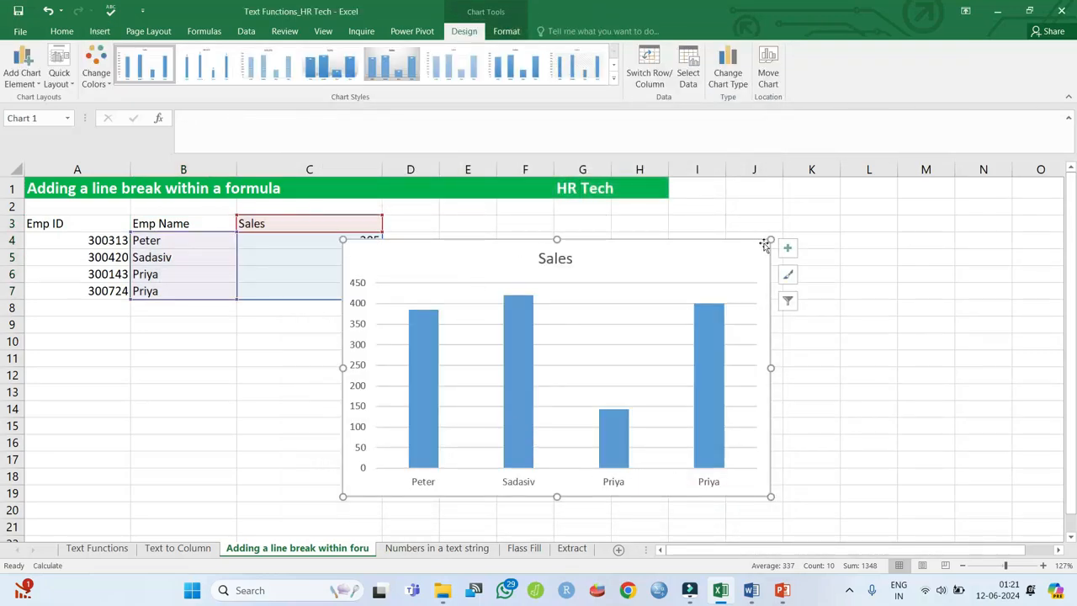
left_click(787, 247)
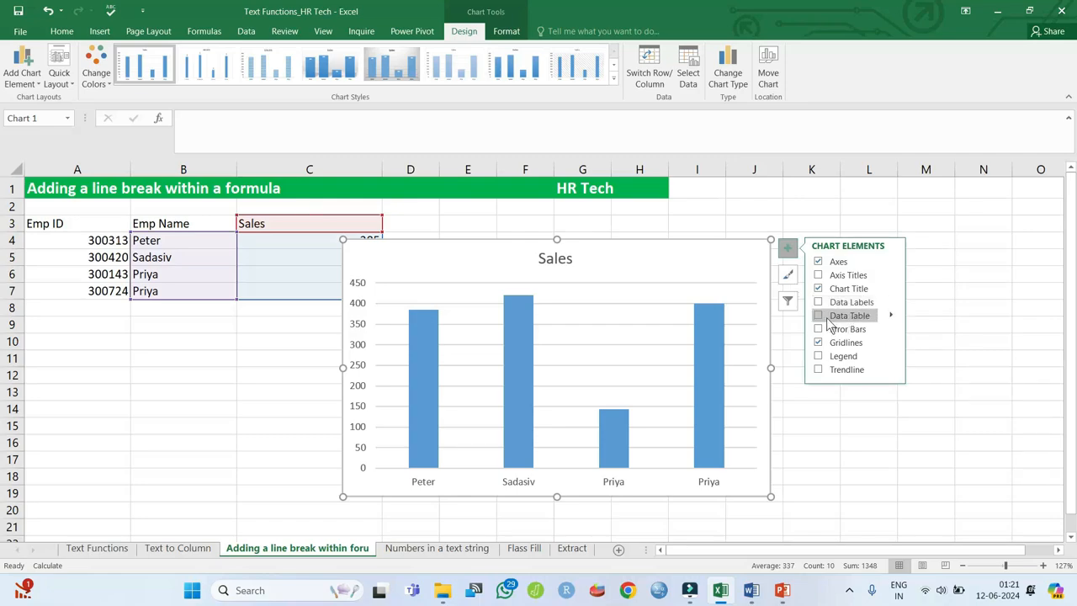
left_click(818, 302)
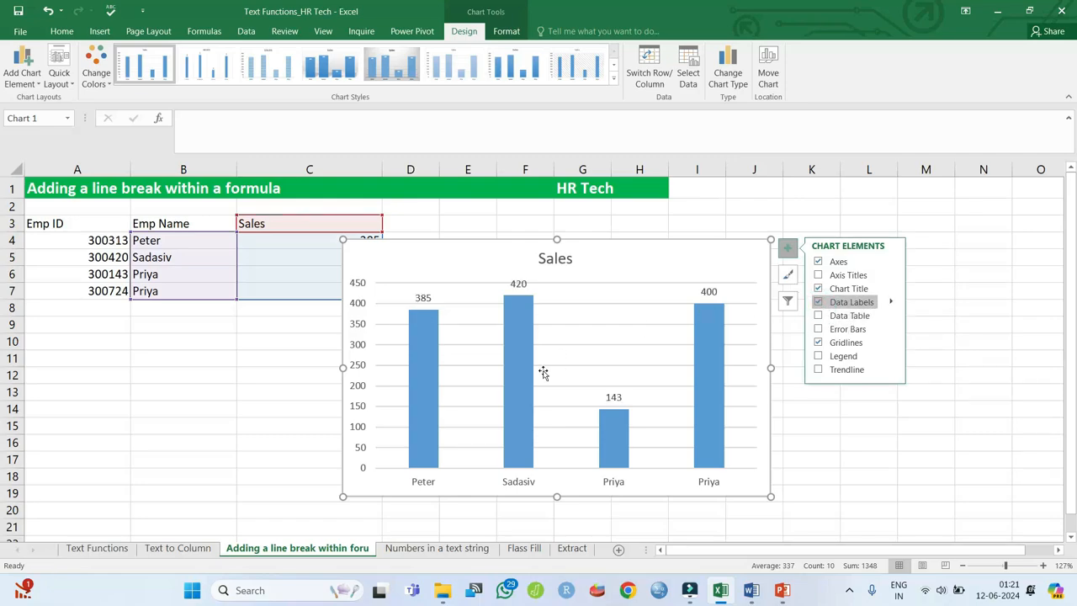
left_click_drag(627, 250, 692, 281)
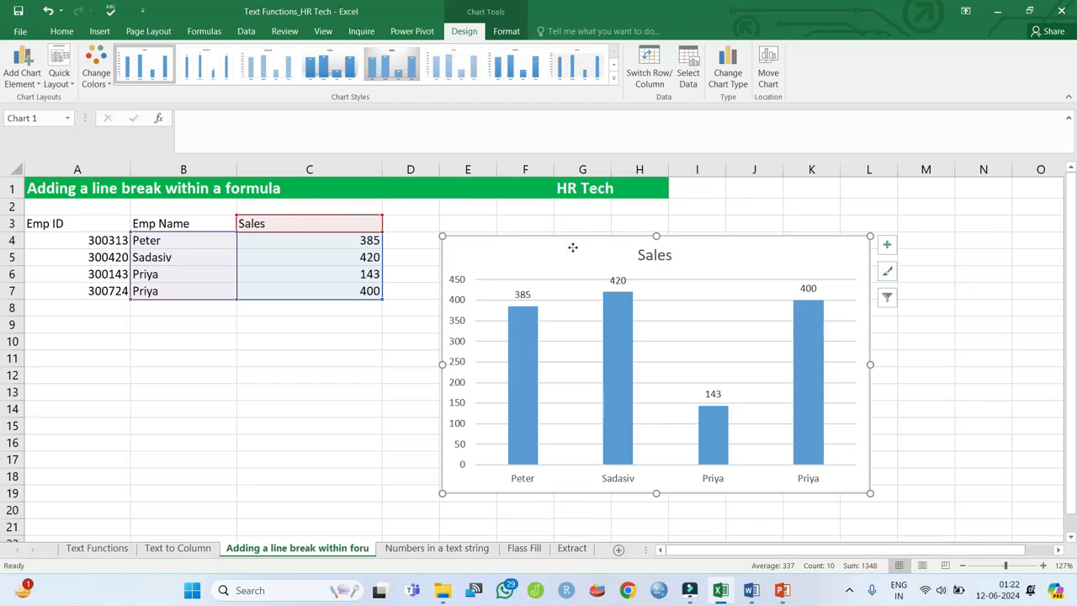
key("Delete")
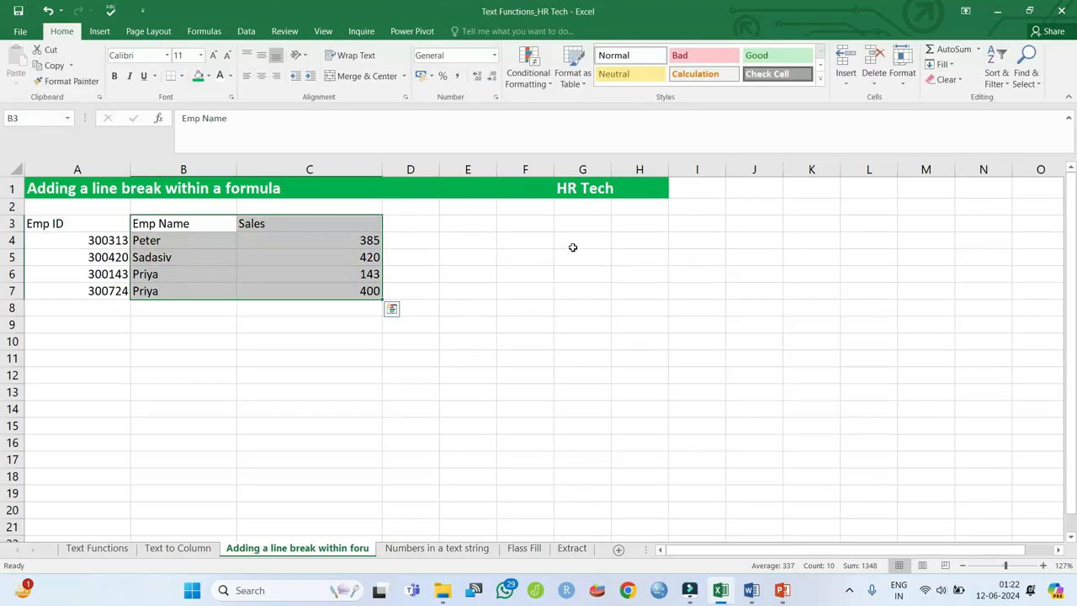
- Insert a new empty column C and give it the heading 'Emp Name' in C3
left_click(291, 224)
key("alt+i")
key("c")
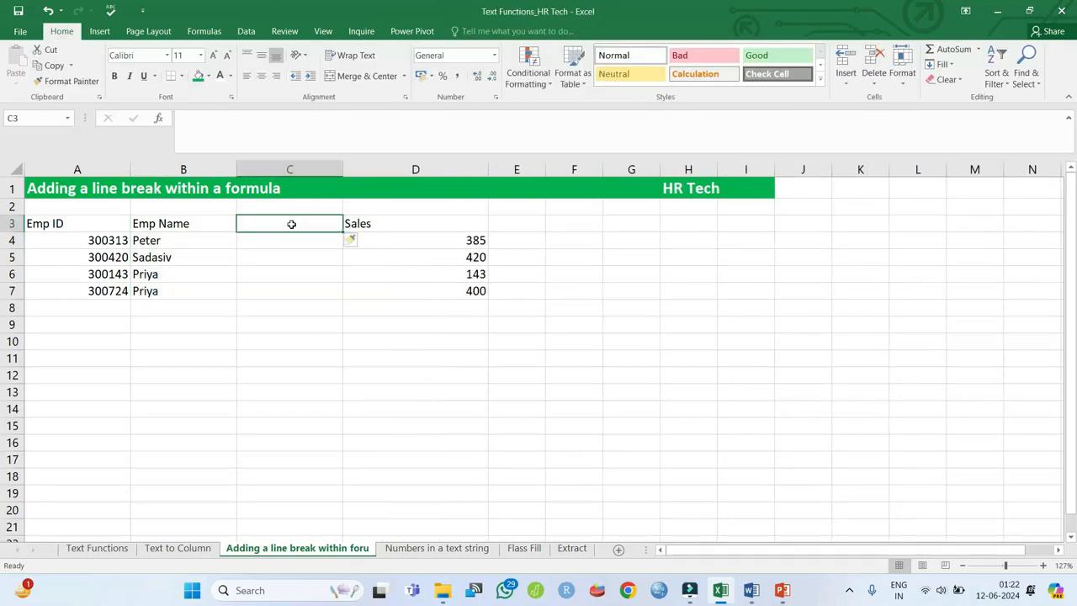
key("ctrl+z")
key("ctrl+y")
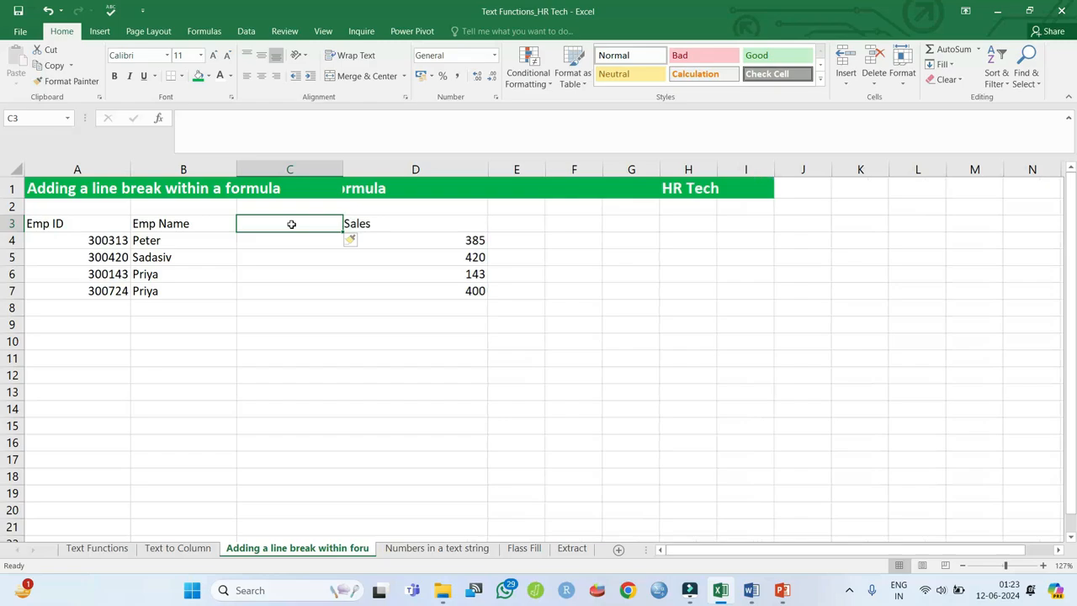
type("Emp Name")
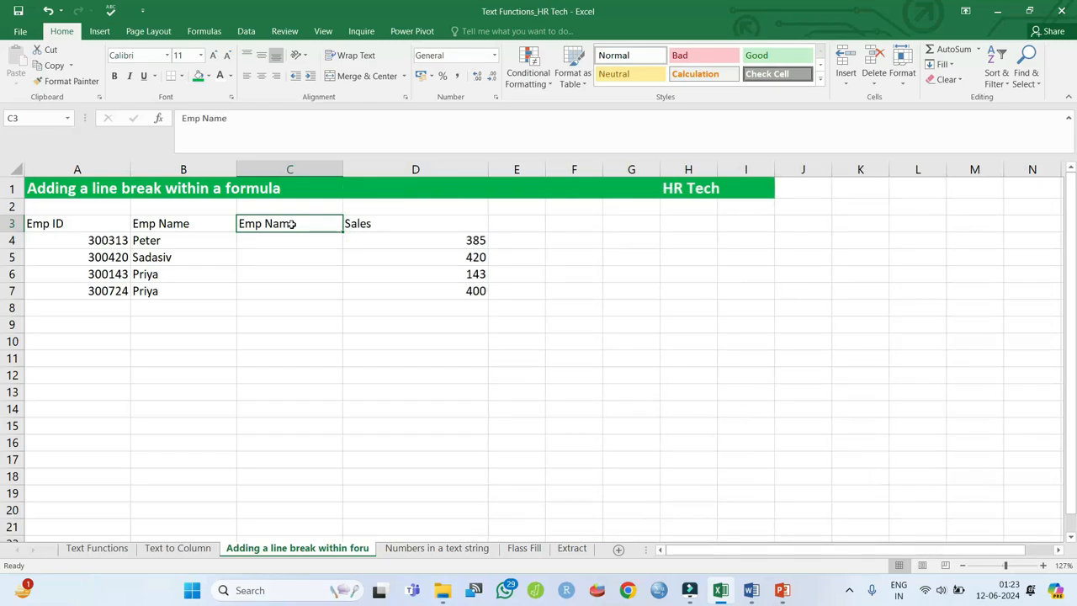
key("Return")
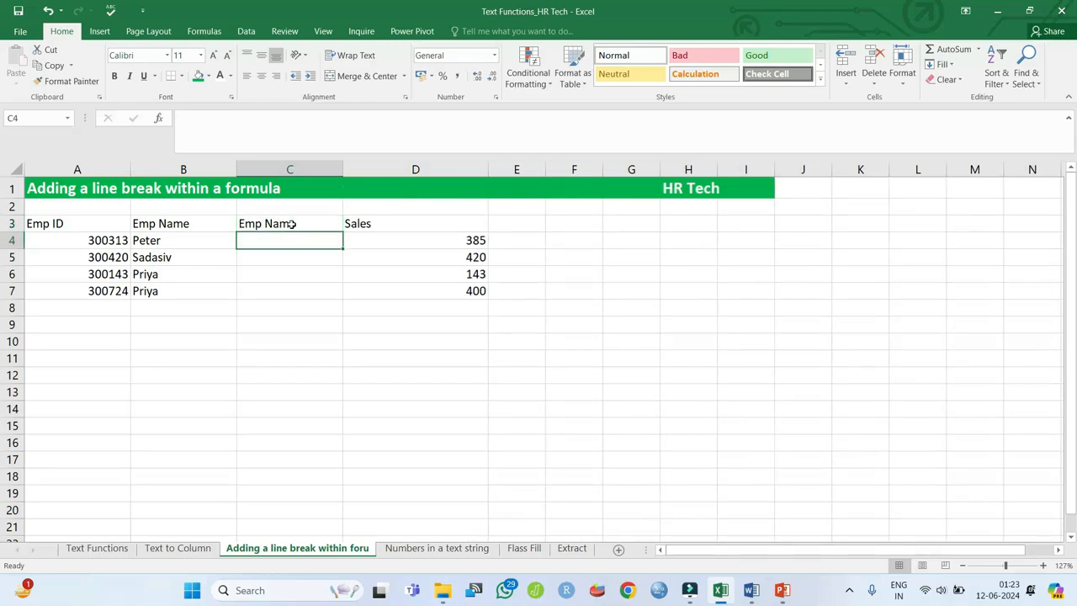
- Enter =B4&CHAR(10)&A4 in C4 to join the name and Emp ID with a line break
type("=")
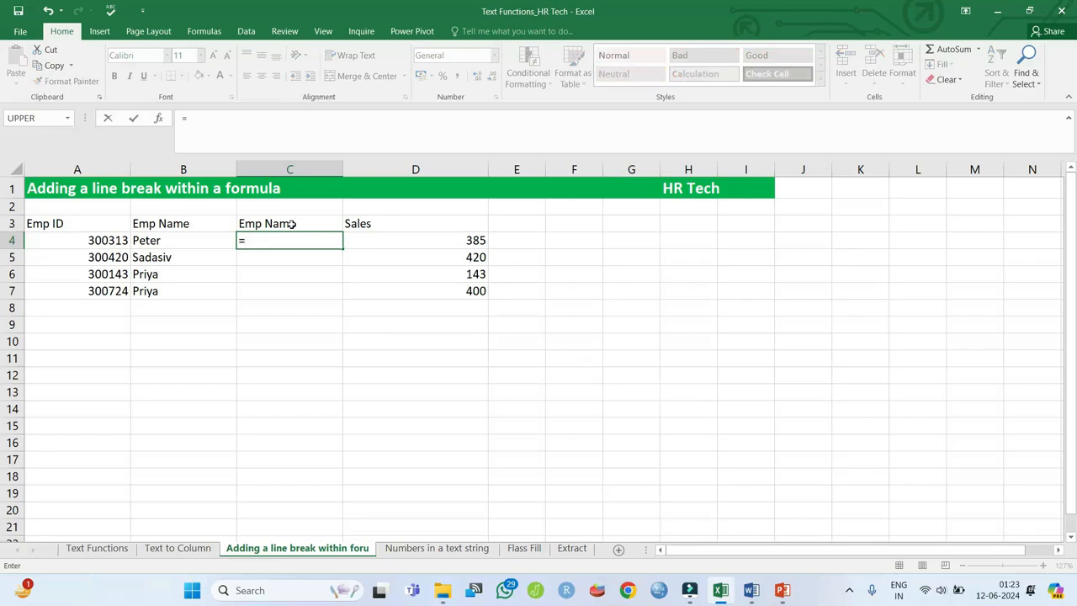
key("Left")
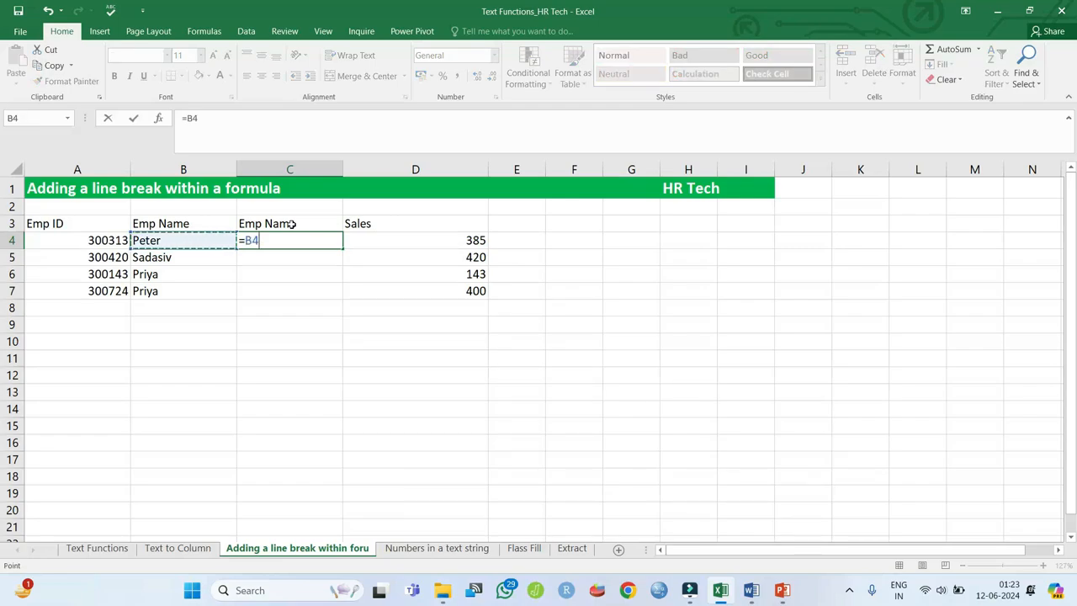
type("&ch")
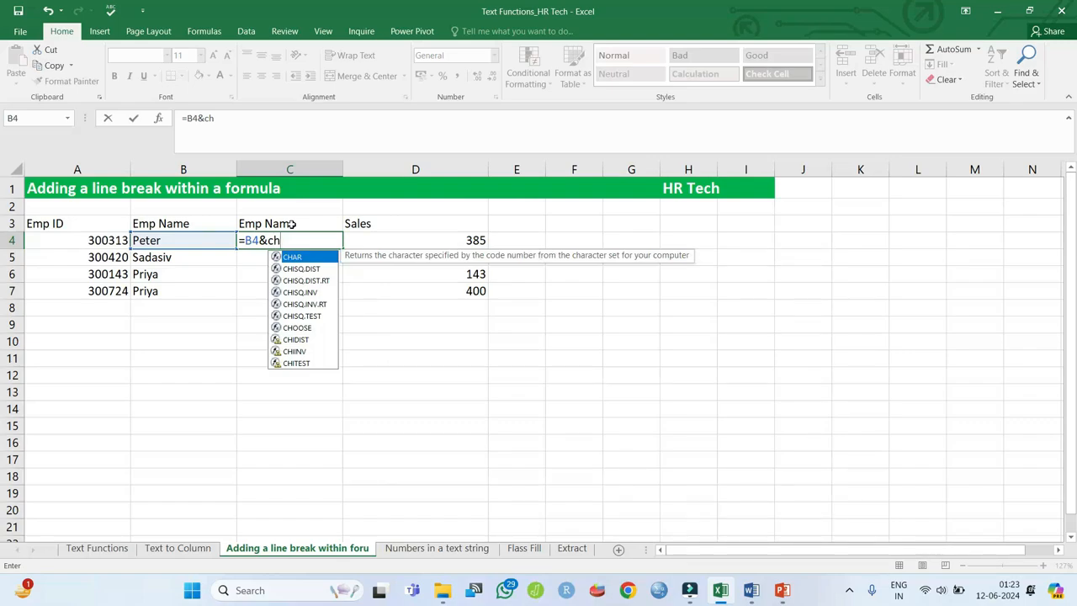
key("Tab")
type("1")
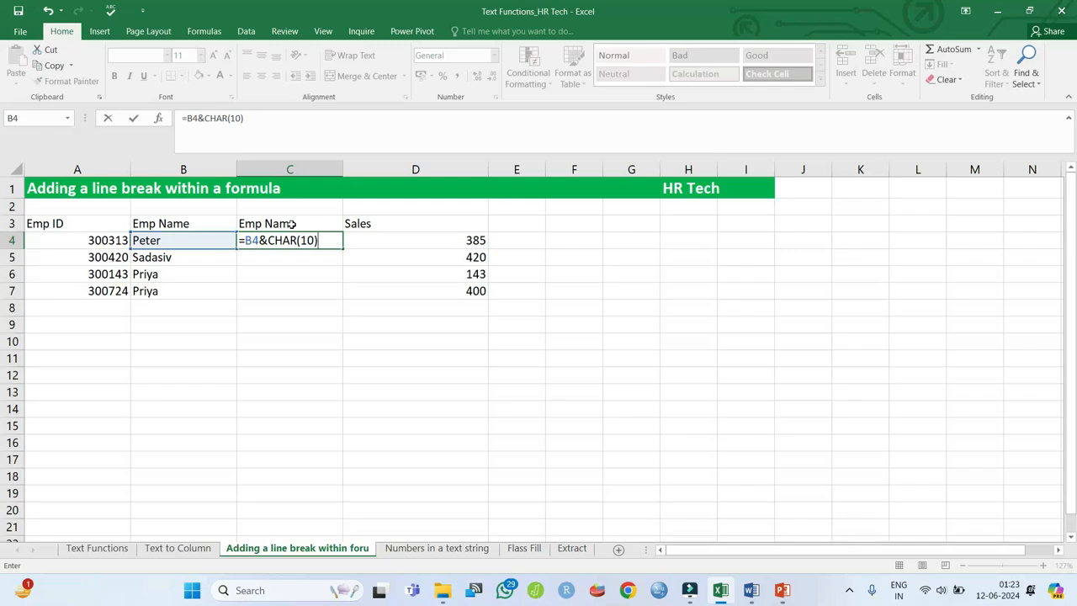
type("0)&A4")
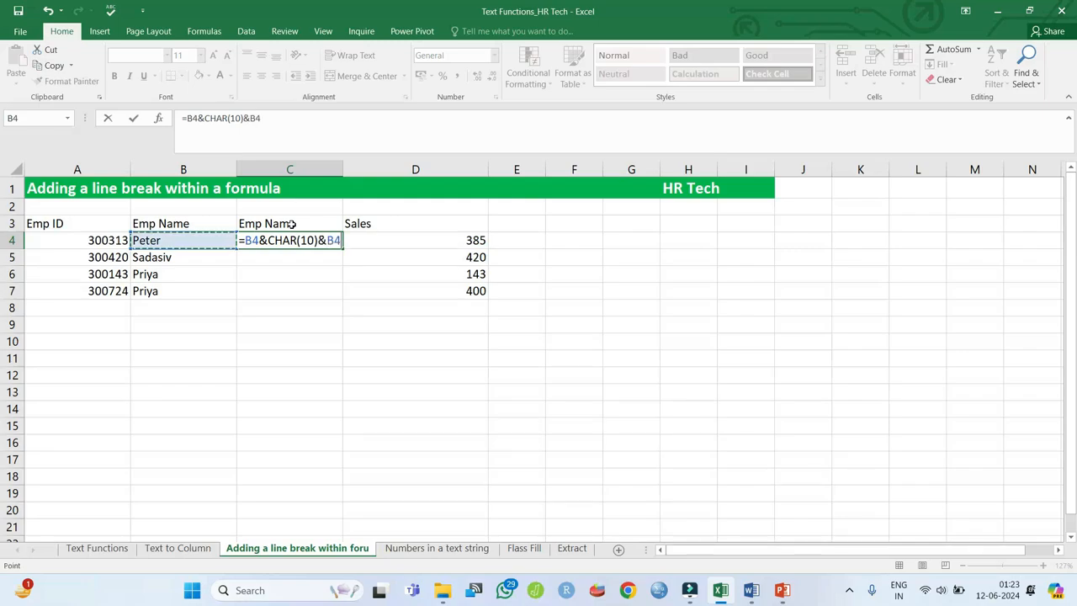
key("Return")
- Copy the C4 formula into C5:C7, then select the C3:D7 range
key("Up")
key("ctrl+c")
key("shift+Down")
key("shift+Down")
key("shift+Down")
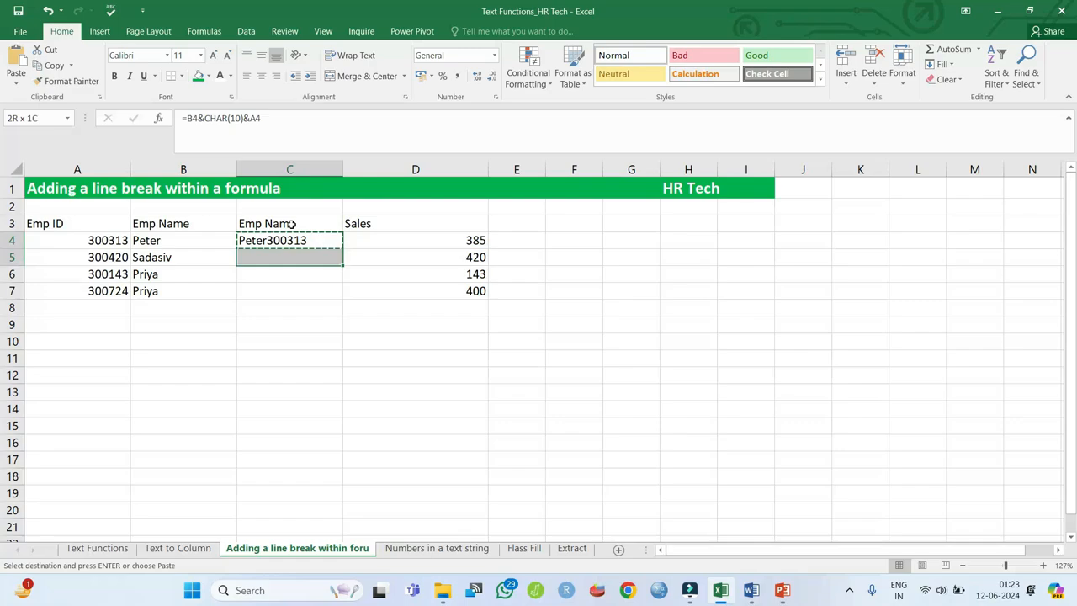
key("ctrl+v")
left_click(290, 224)
key("shift+Right")
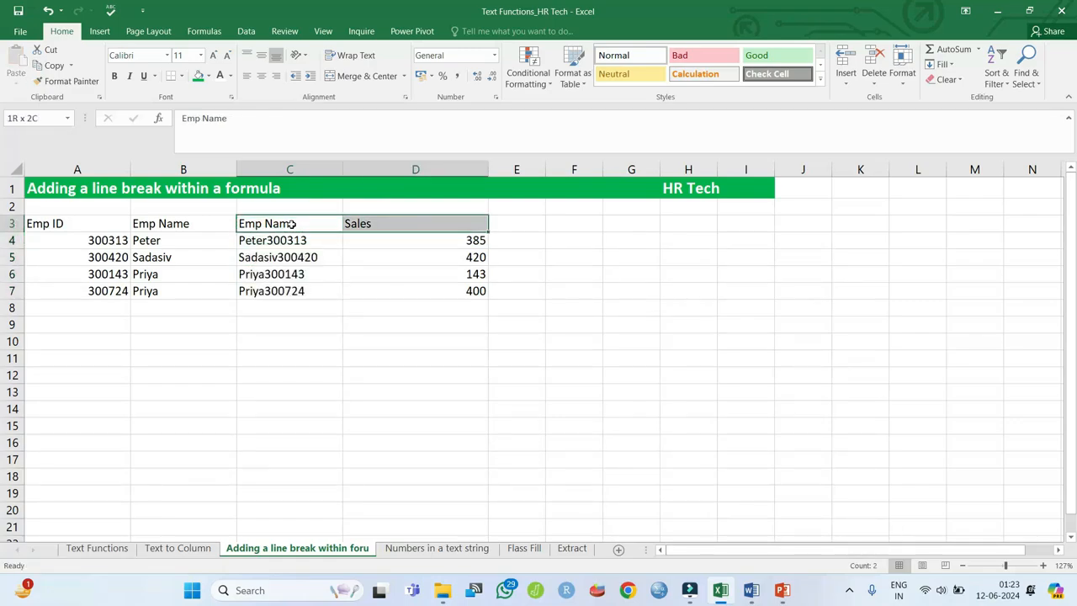
key("ctrl+shift+Down")
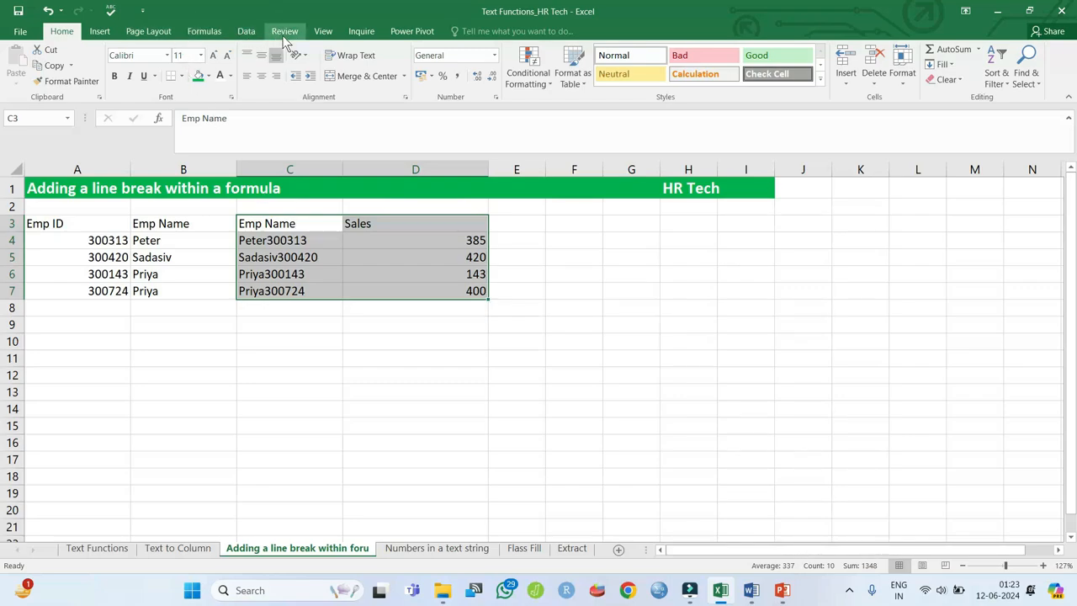
- Insert a recommended Clustered Column chart of the selection and move it right of the table
left_click(107, 32)
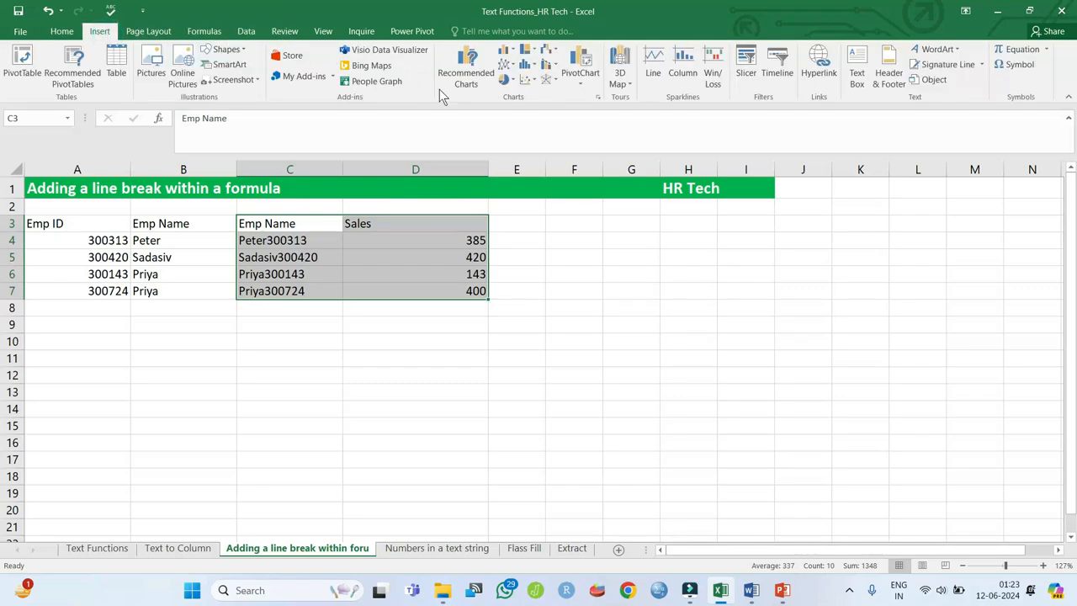
left_click(465, 84)
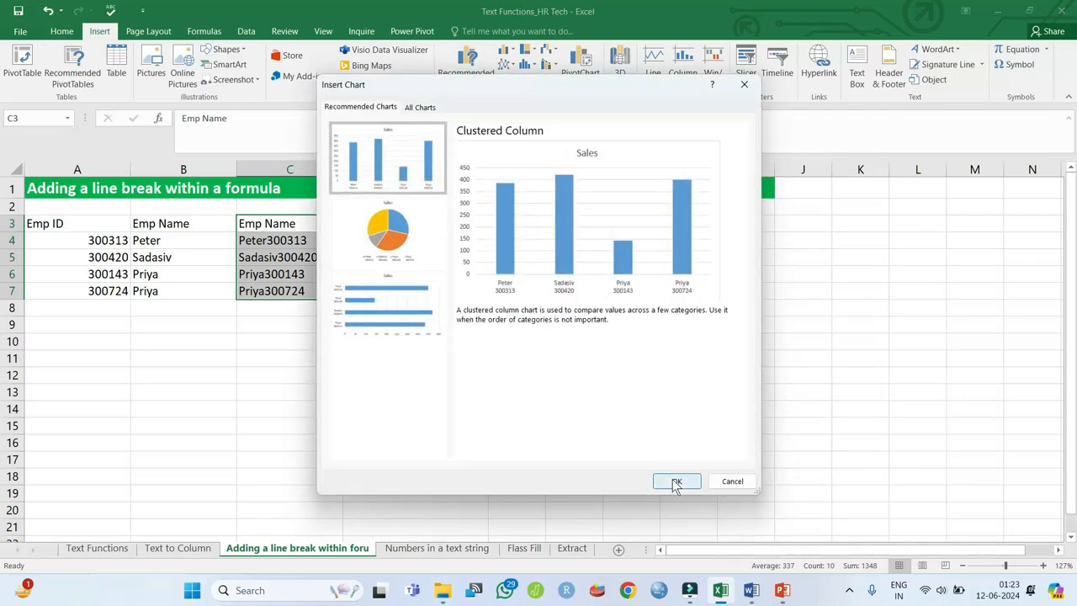
left_click(676, 483)
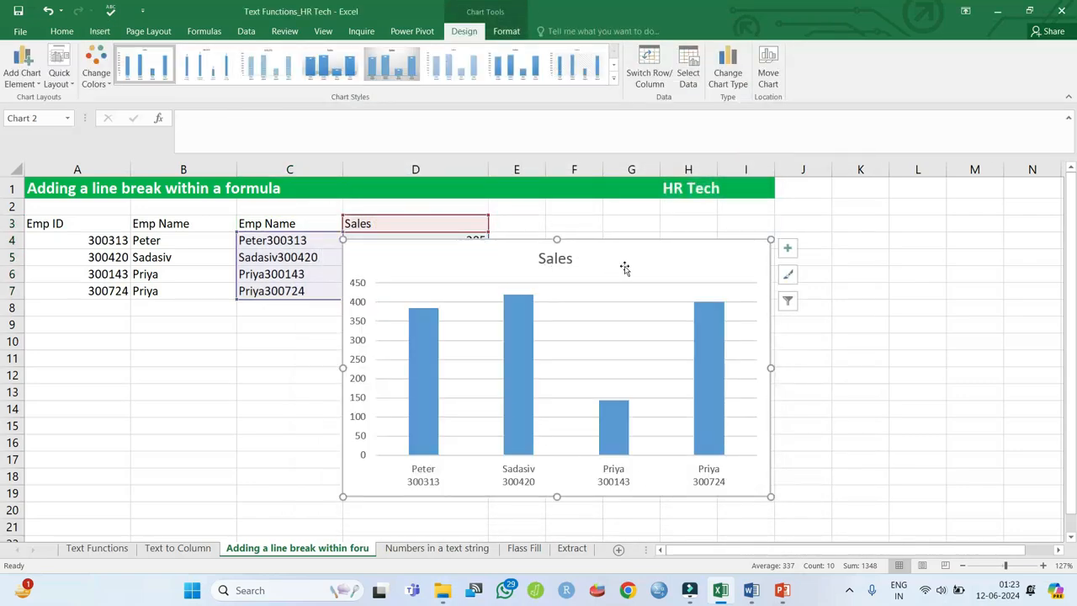
mouse_move(606, 248)
left_mouse_down()
mouse_move(809, 237)
mouse_move(776, 232)
left_mouse_up()
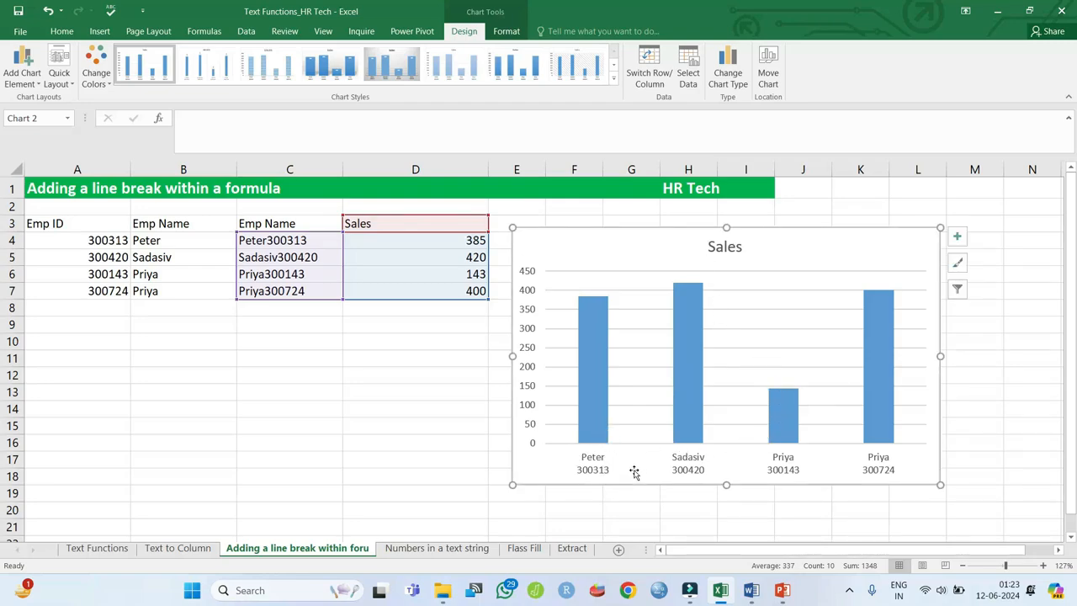
- Turn on data labels so each bar shows its Sales value, then deselect the chart
left_click(959, 238)
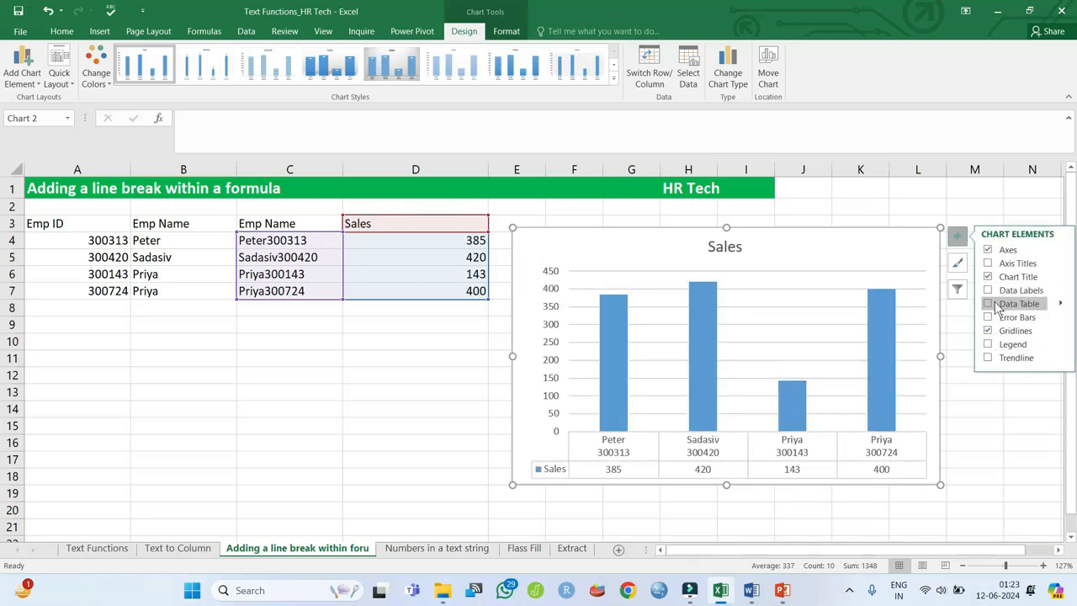
left_click(989, 305)
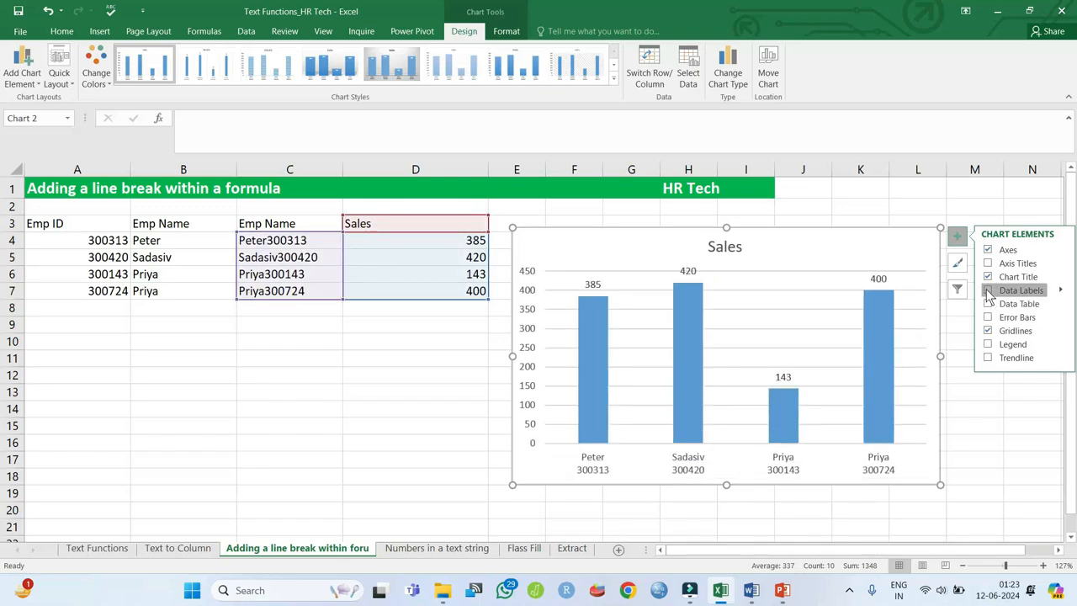
left_click(988, 291)
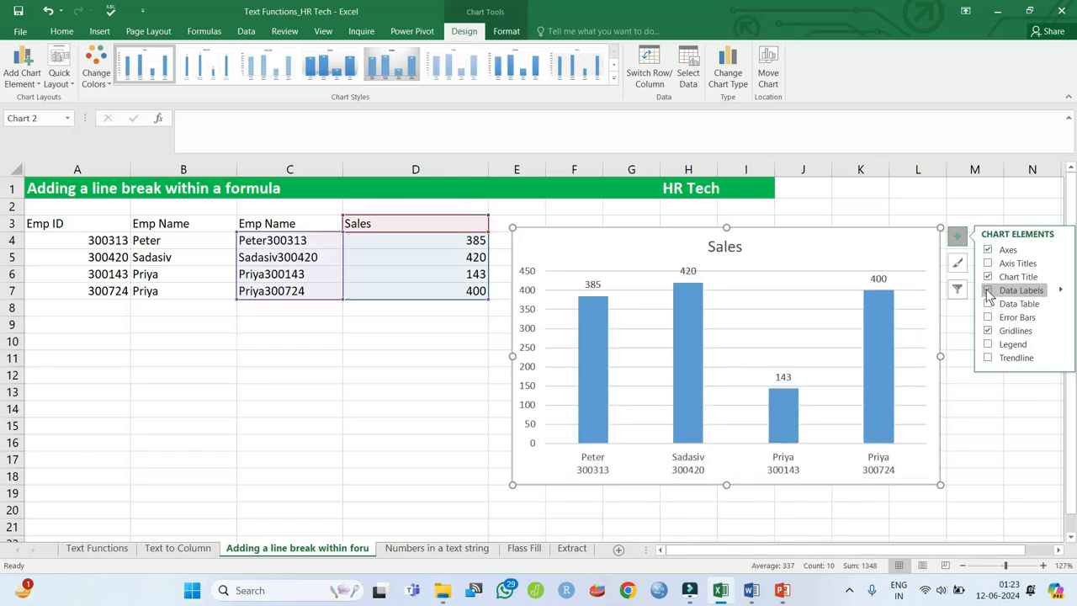
left_click(812, 292)
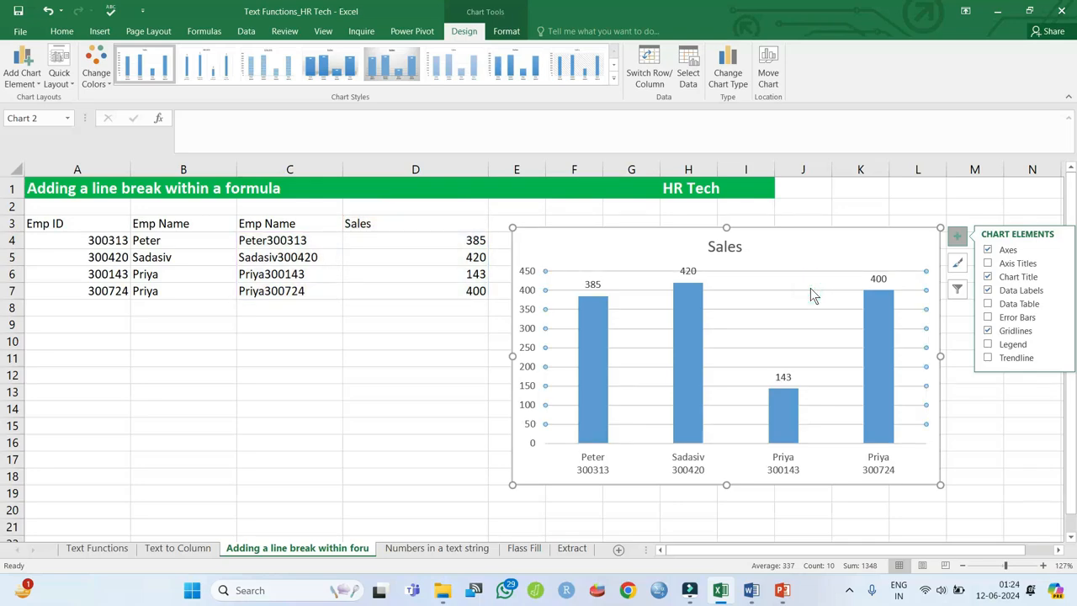
left_click(812, 295)
left_click(597, 503)
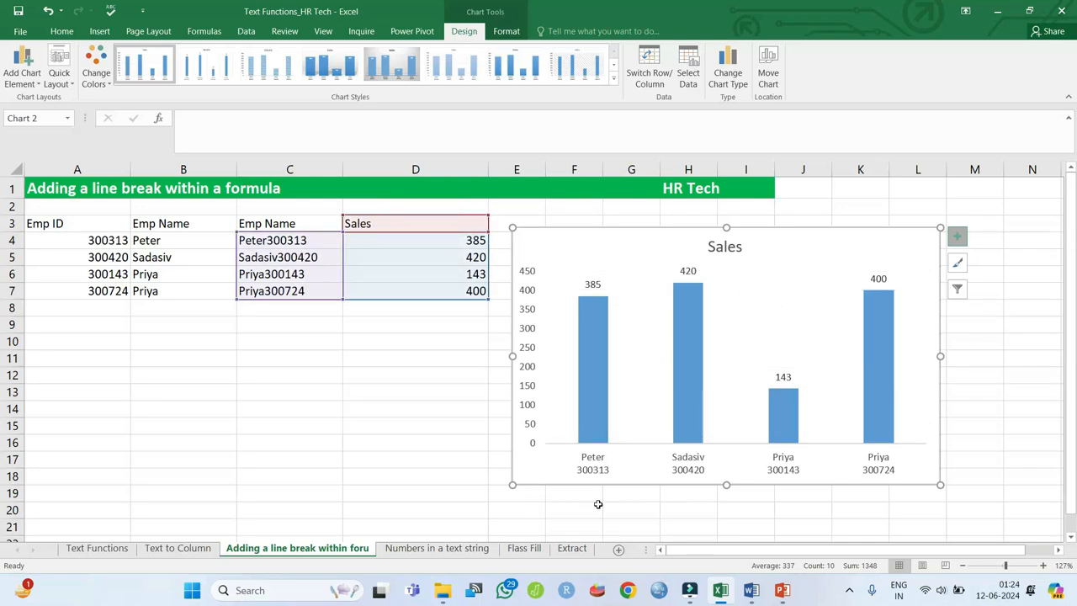
left_click(597, 503)
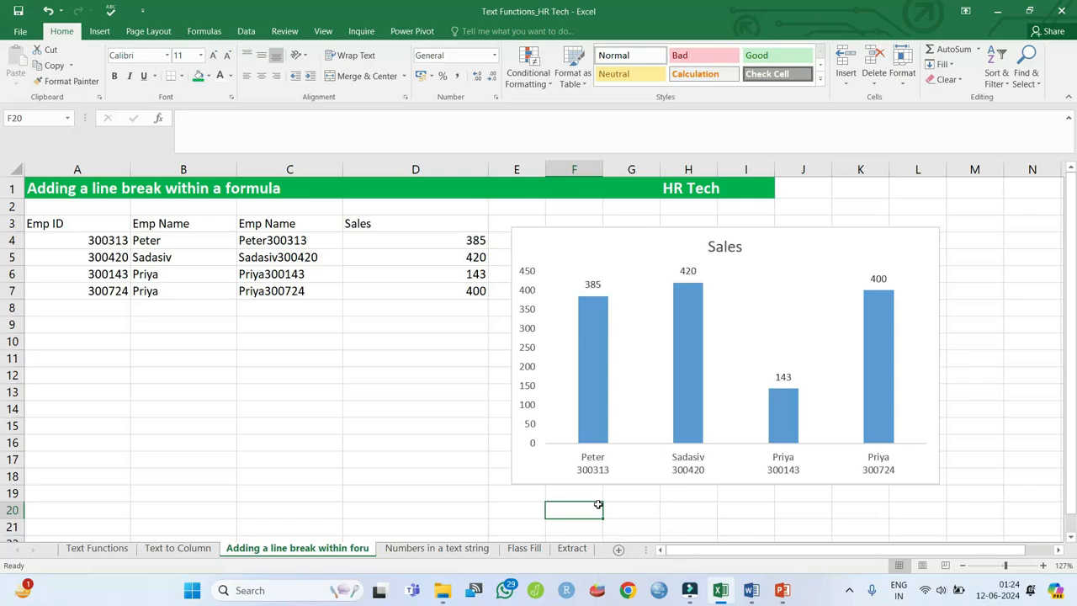
- On the Numbers in a text string sheet, enter =A4&": "&DOLLAR(B4,2) in C4
key("ctrl+Page_Down")
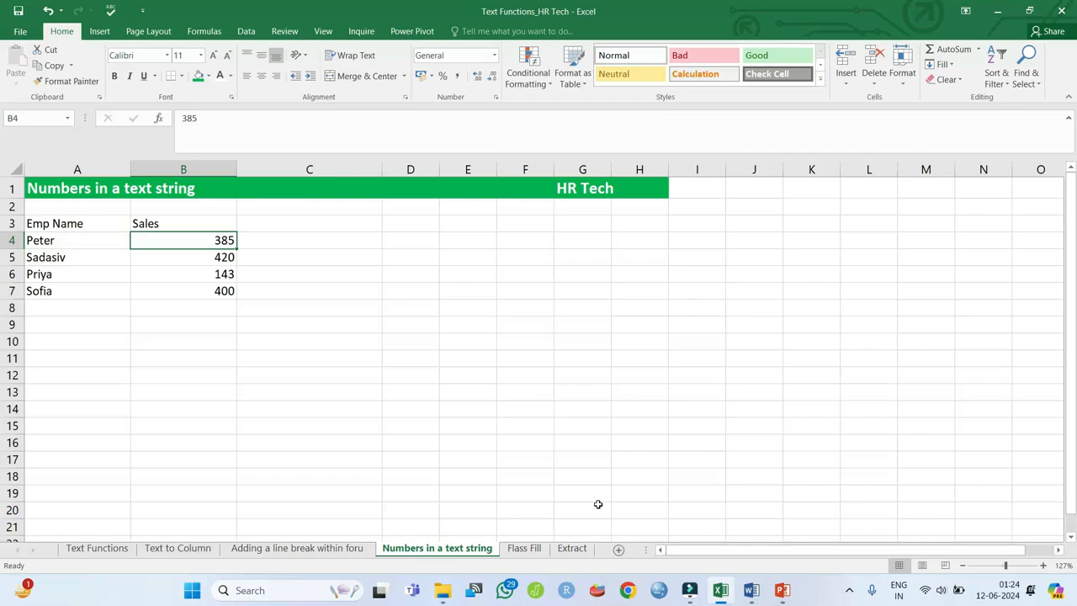
key("Right")
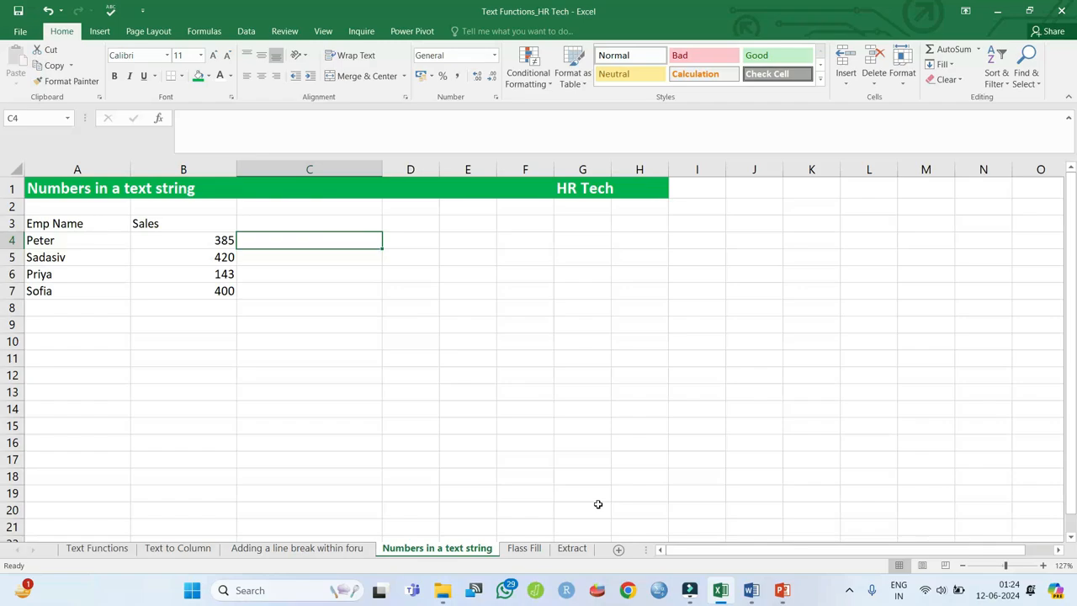
type("=")
key("Left")
key("Left")
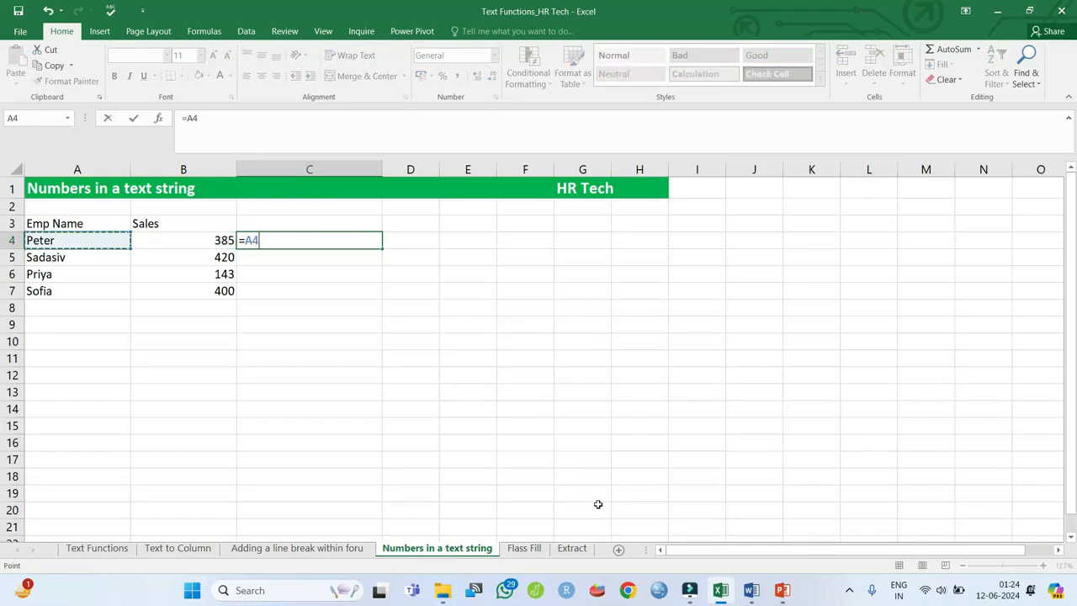
key("Right")
key("Left")
type("&")
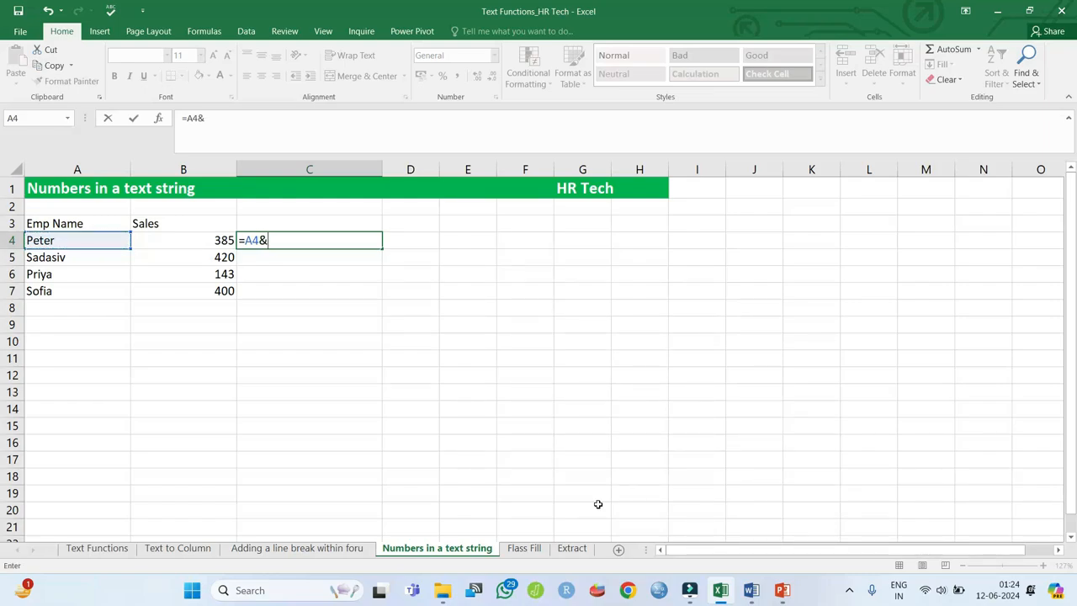
type("\": \",")
key("BackSpace")
type("&do")
key("Tab")
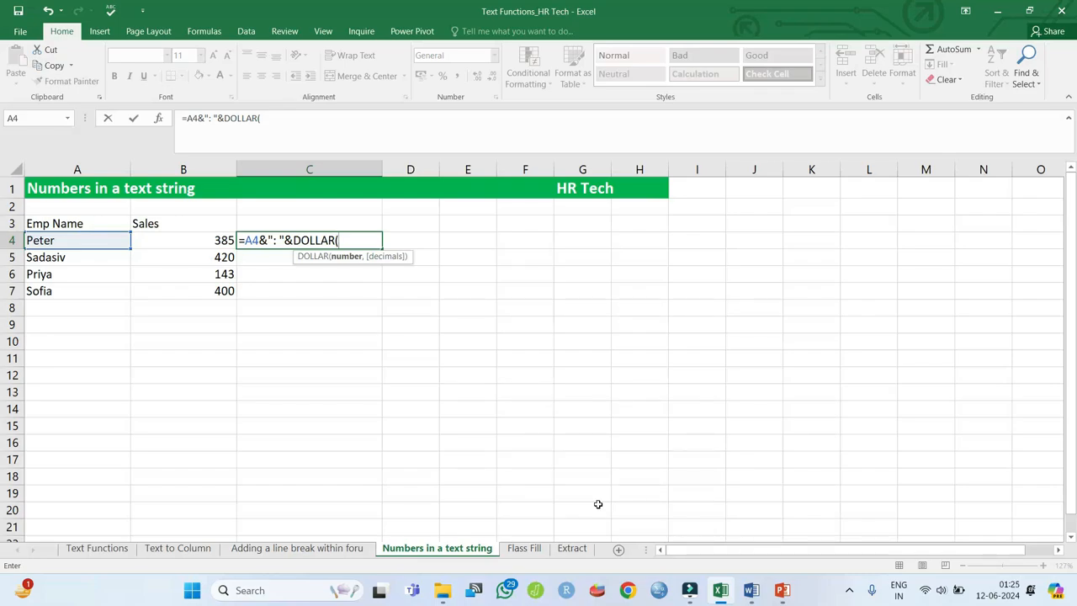
type("B4,2")
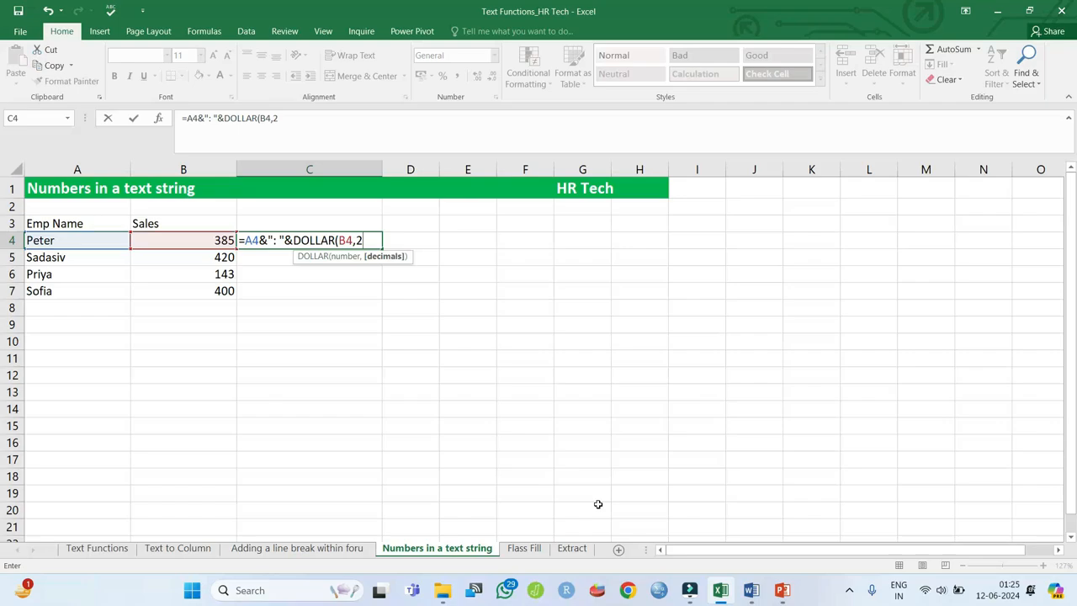
type(")")
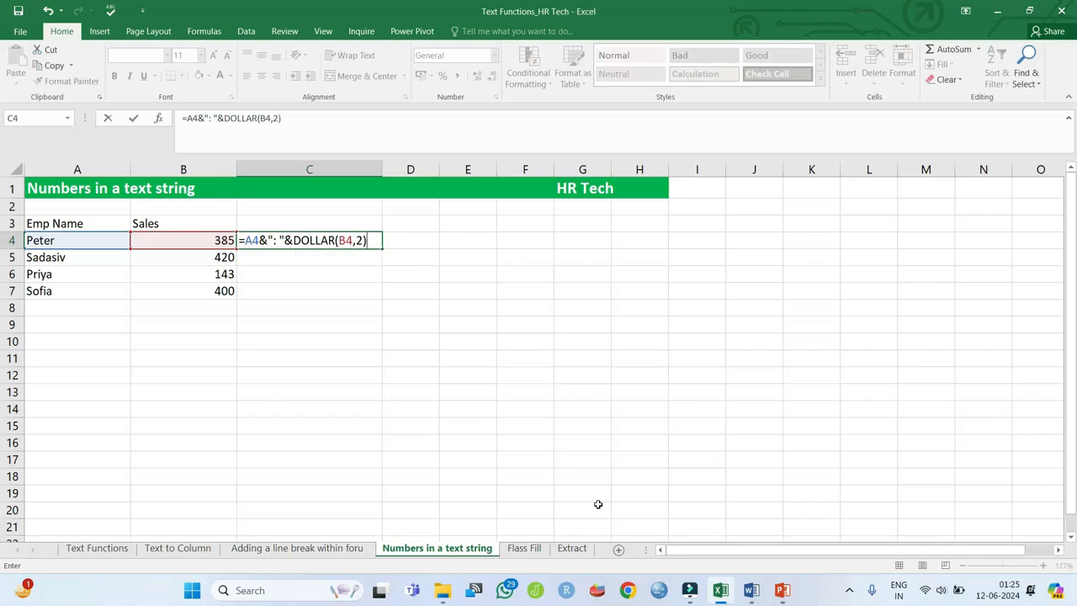
key("Return")
- Fill the C4 currency-text formula down through C7
key("Up")
key("shift+Down")
key("shift+Down")
key("shift+Down")
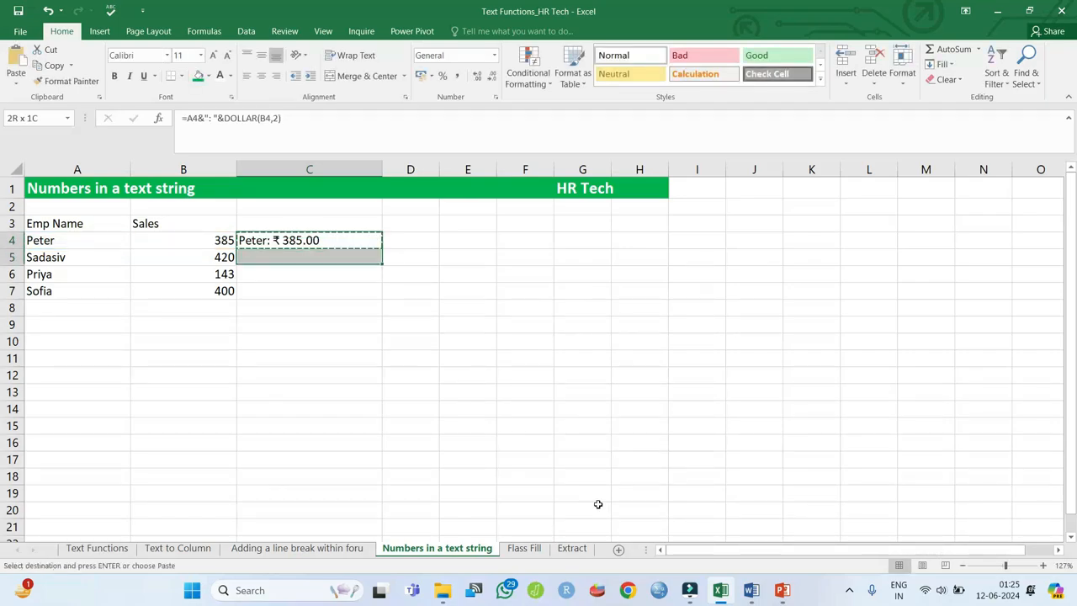
key("ctrl+d")
key("Right")
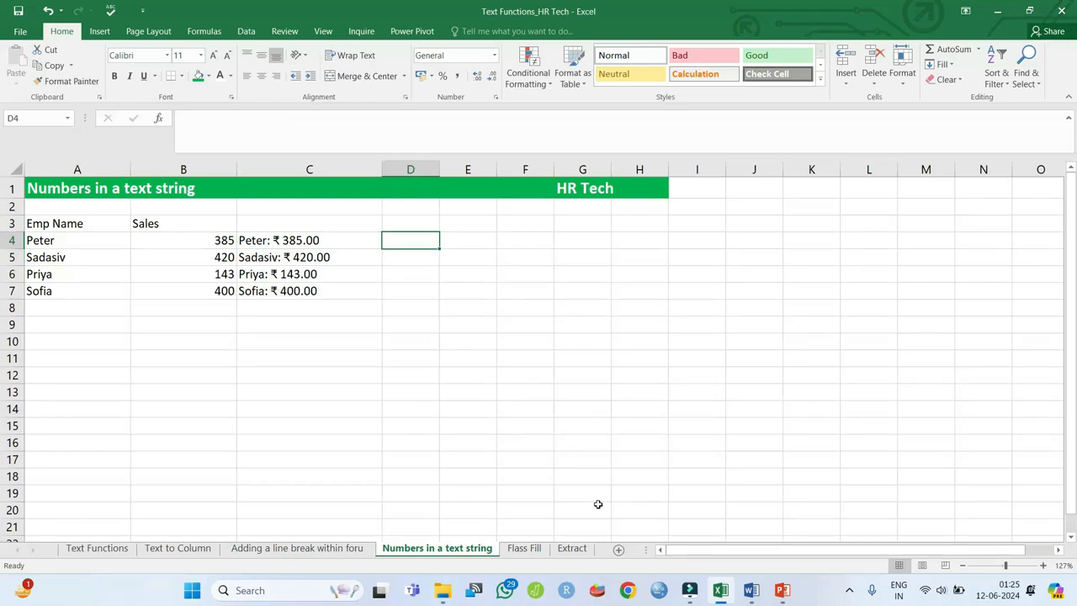
- Enter =FORMULATEXT(C4) in D4 to display C4's formula as text
type("=foru")
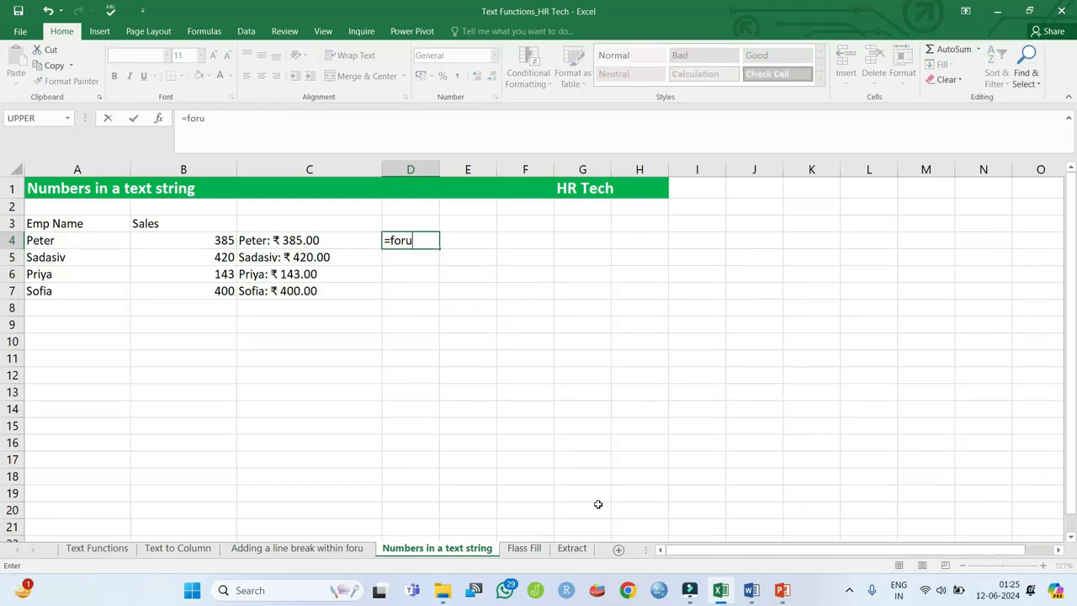
type("m")
key("BackSpace")
key("BackSpace")
type("mu")
key("Tab")
key("Left")
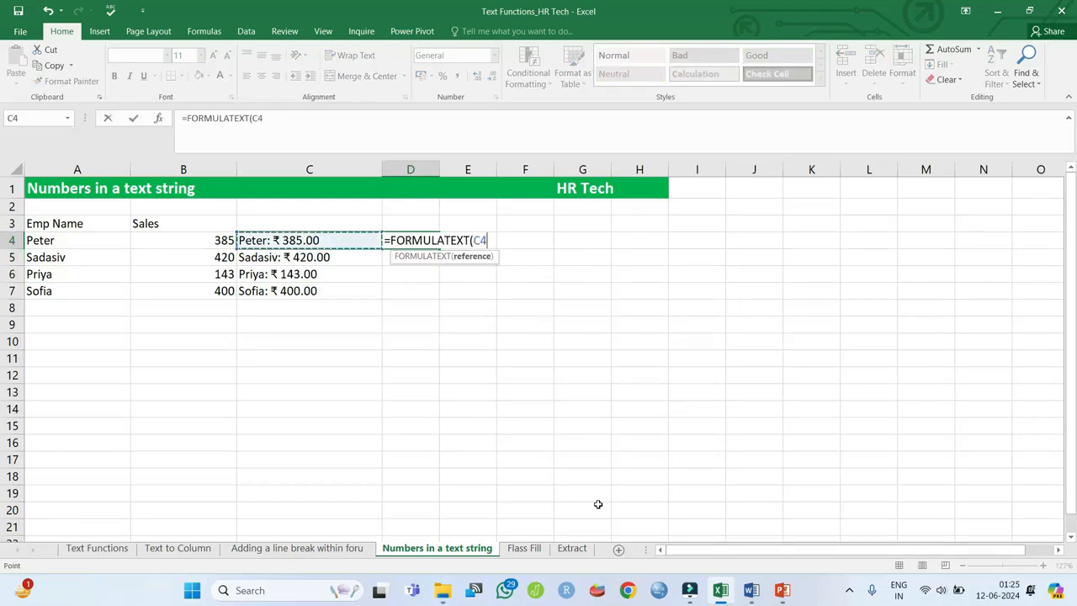
key("Return")
- Copy the FORMULATEXT formula down to D7, then switch to the Flash Fill sheet
key("Up")
key("ctrl+c")
key("shift+Down")
key("shift+Down")
key("shift+Down")
key("ctrl+v")
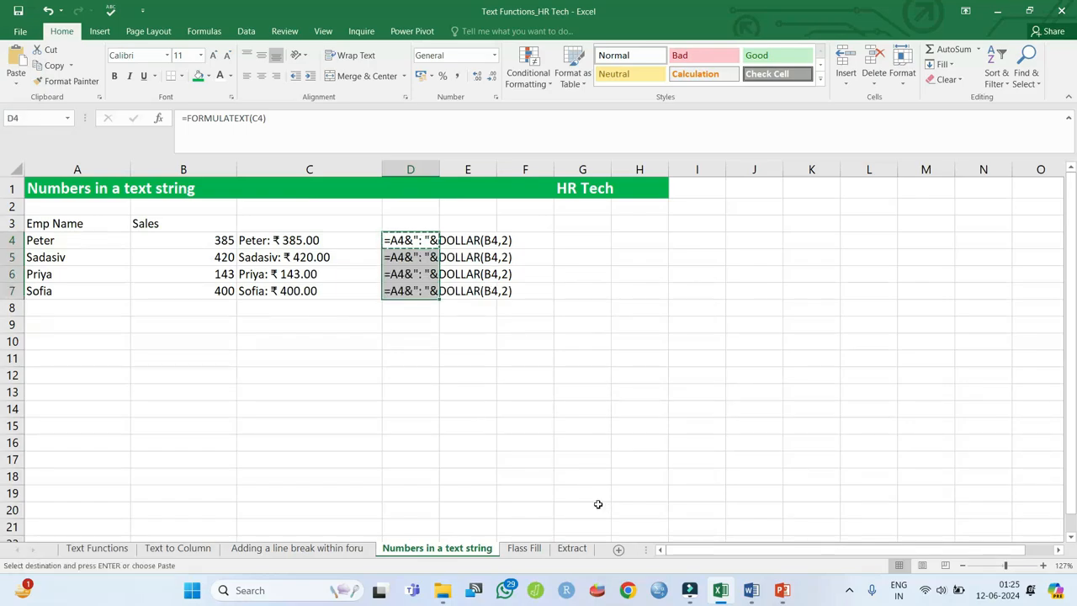
key("Escape")
key("Left")
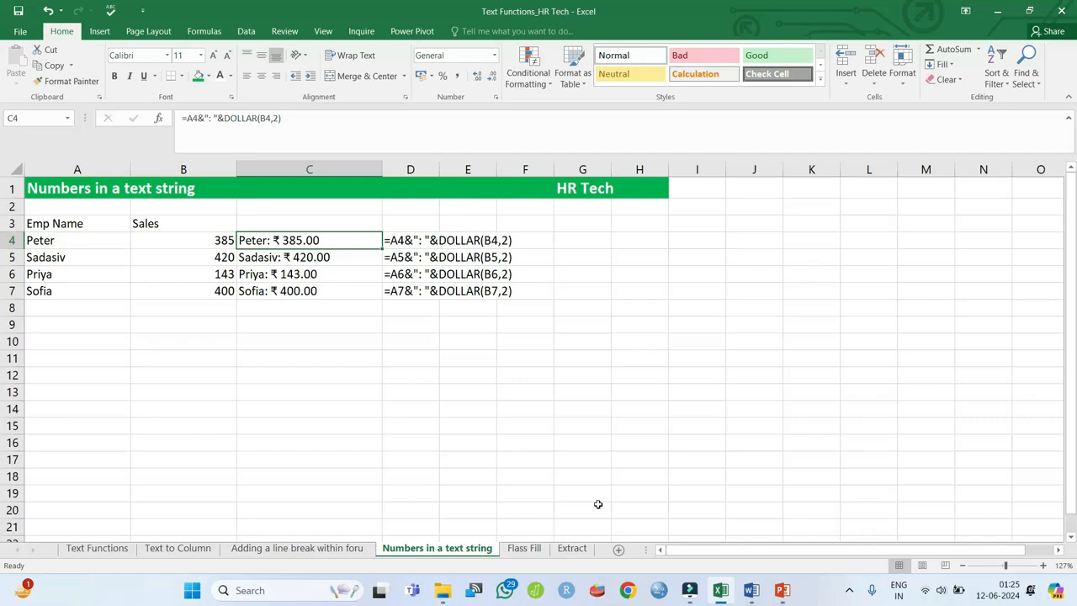
key("ctrl+Page_Down")
key("Up")
key("Up")
key("Up")
key("Up")
key("Up")
key("Up")
key("Up")
key("Up")
key("Up")
key("Up")
key("Up")
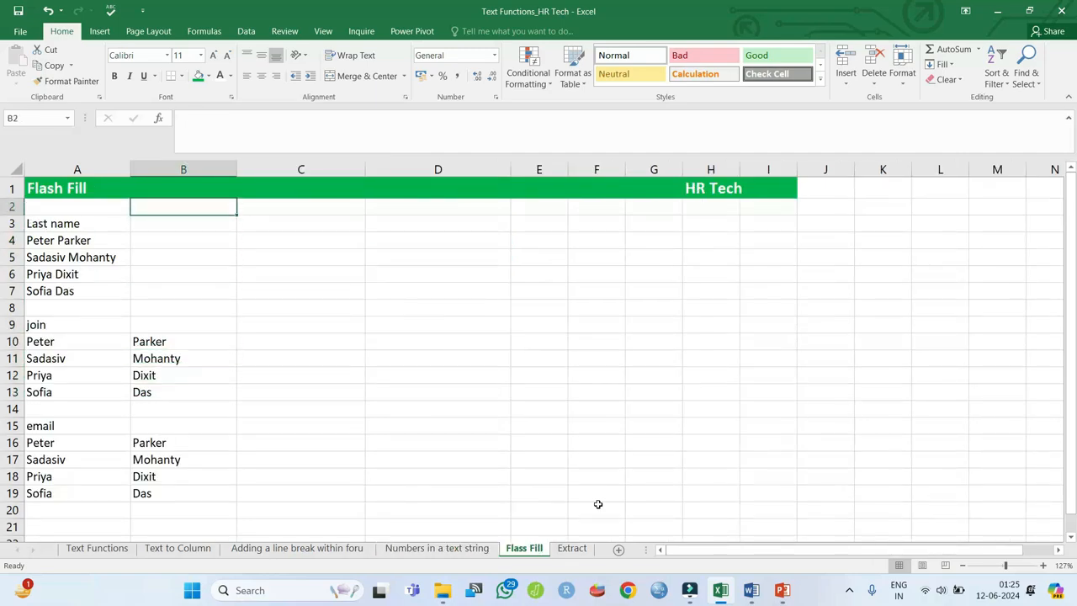
- Type the first surname in B4, start the second, and accept Flash Fill for B4:B7
key("Down")
key("Down")
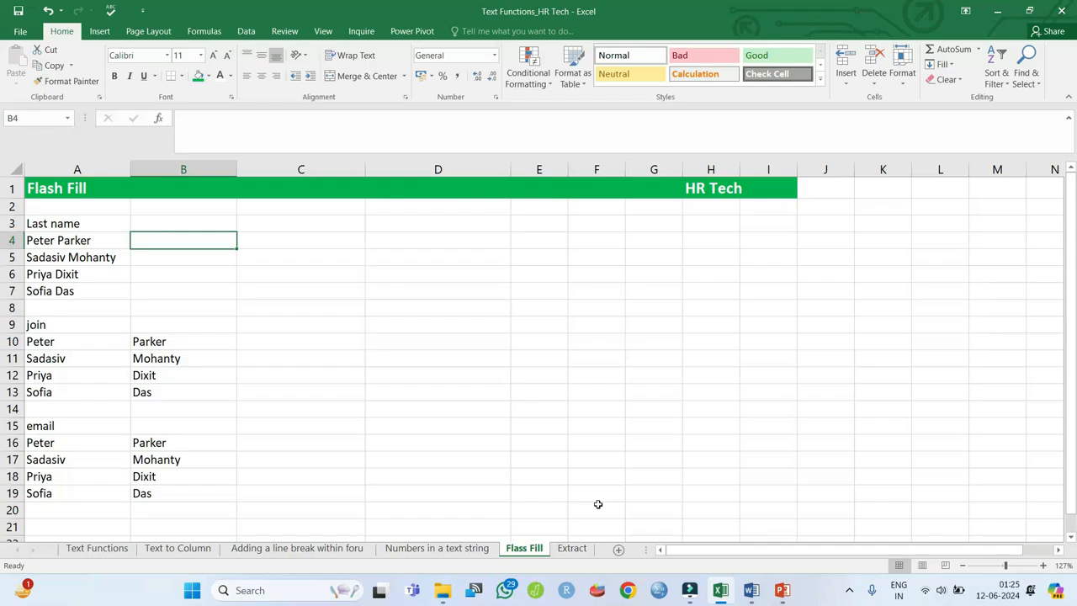
type("Par")
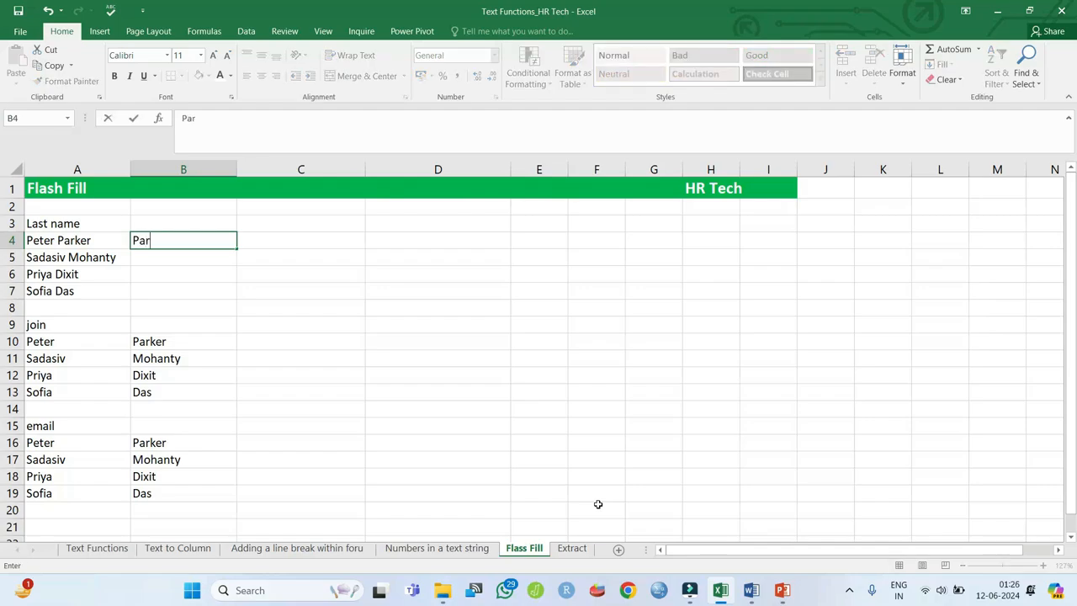
type("ker")
key("Return")
type("Mohanty")
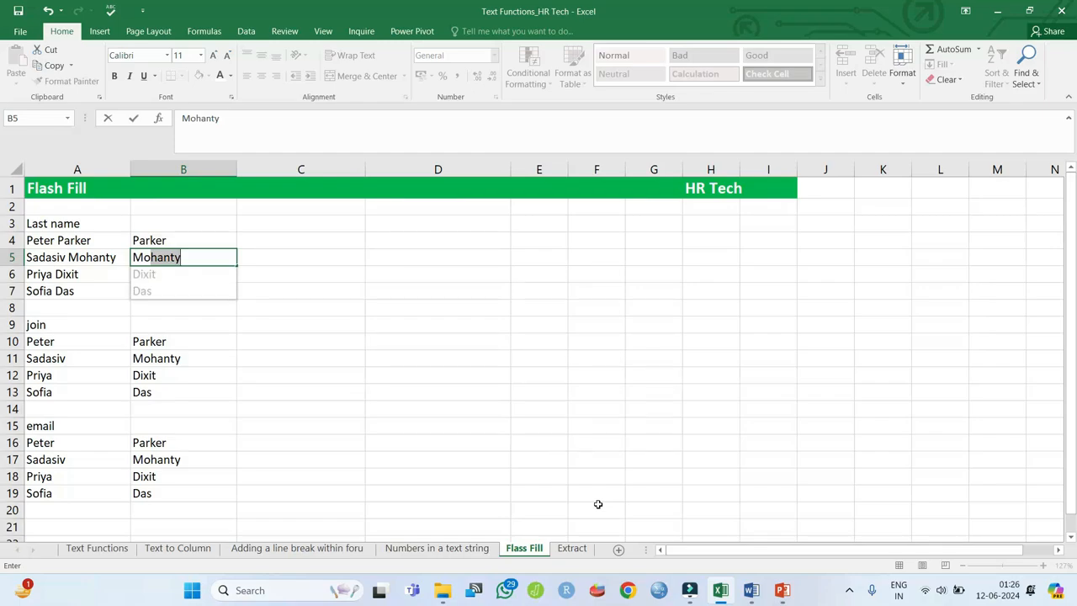
key("Return")
key("Return")
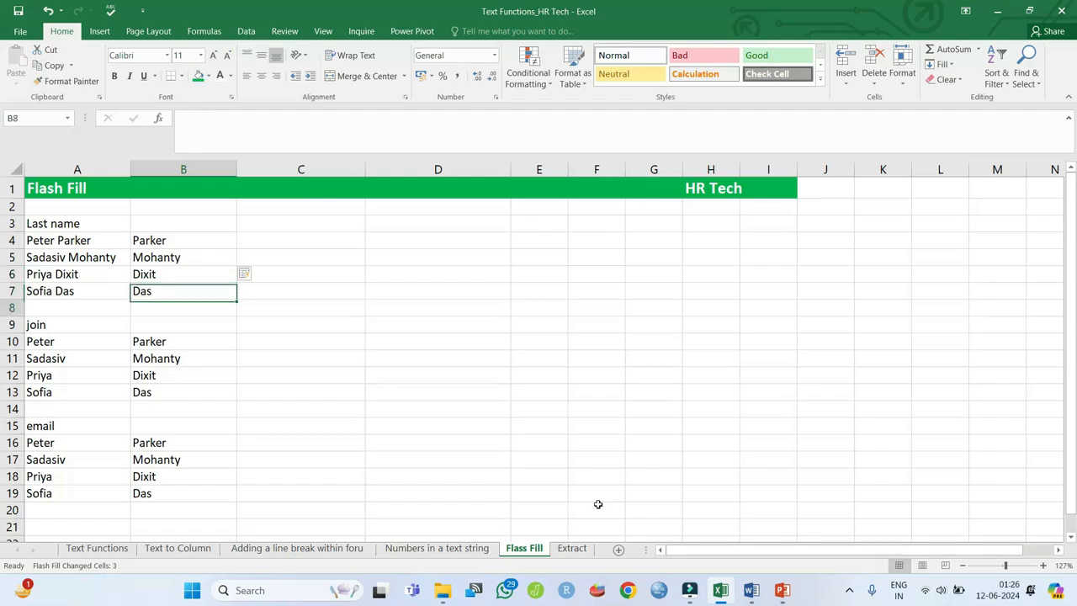
key("Down")
key("Down")
key("Down")
key("Down")
key("Down")
key("Right")
key("Up")
key("Up")
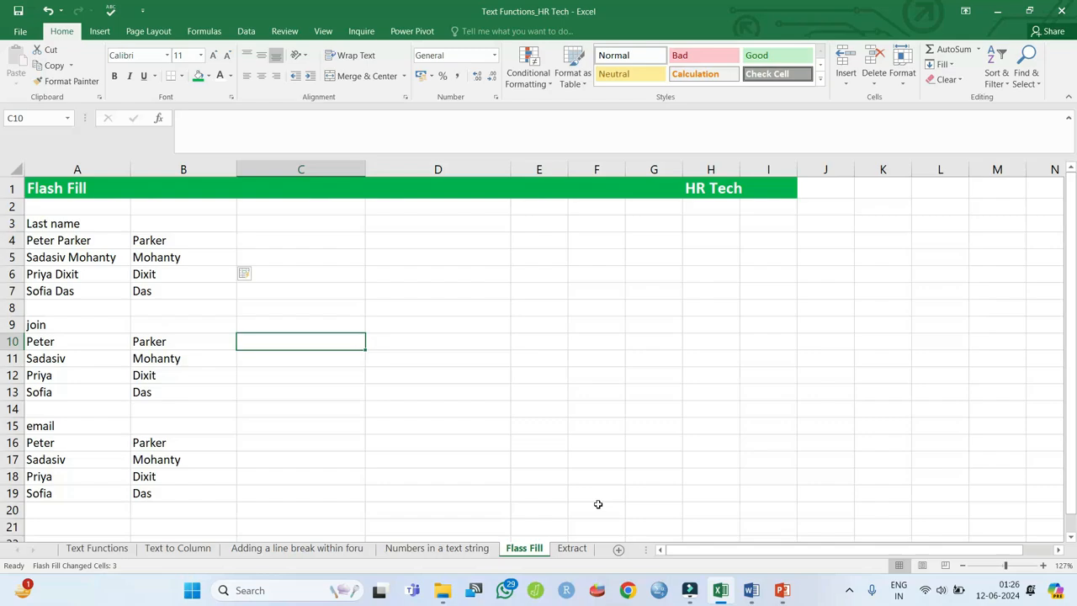
- Type the first full name in C10, start the next, and accept Flash Fill for C11:C13
type("Pa")
key("BackSpace")
type("eter")
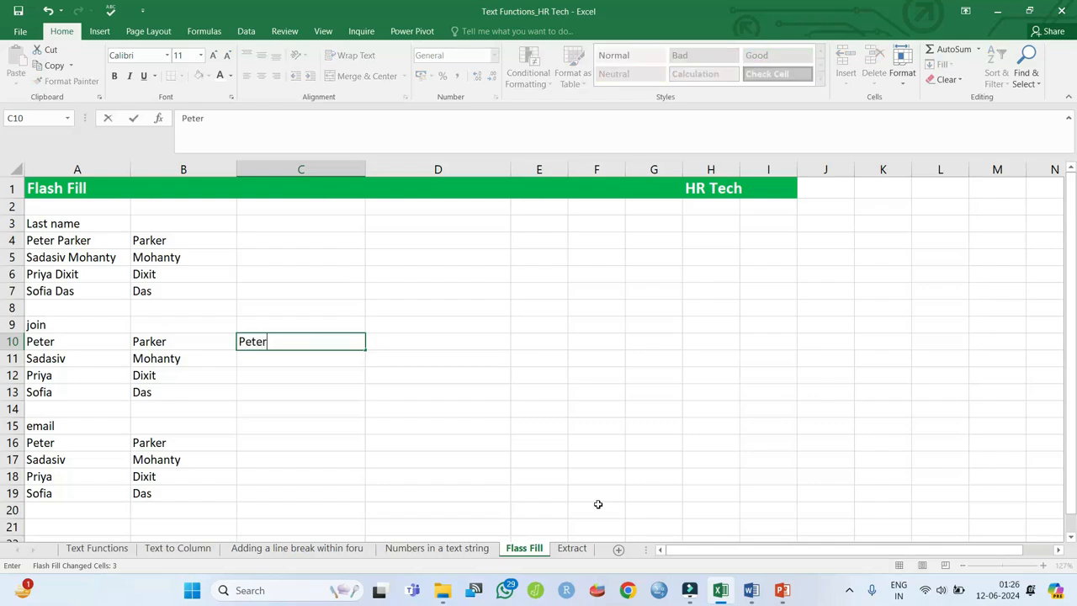
type(" Parker")
key("ctrl+Return")
key("Return")
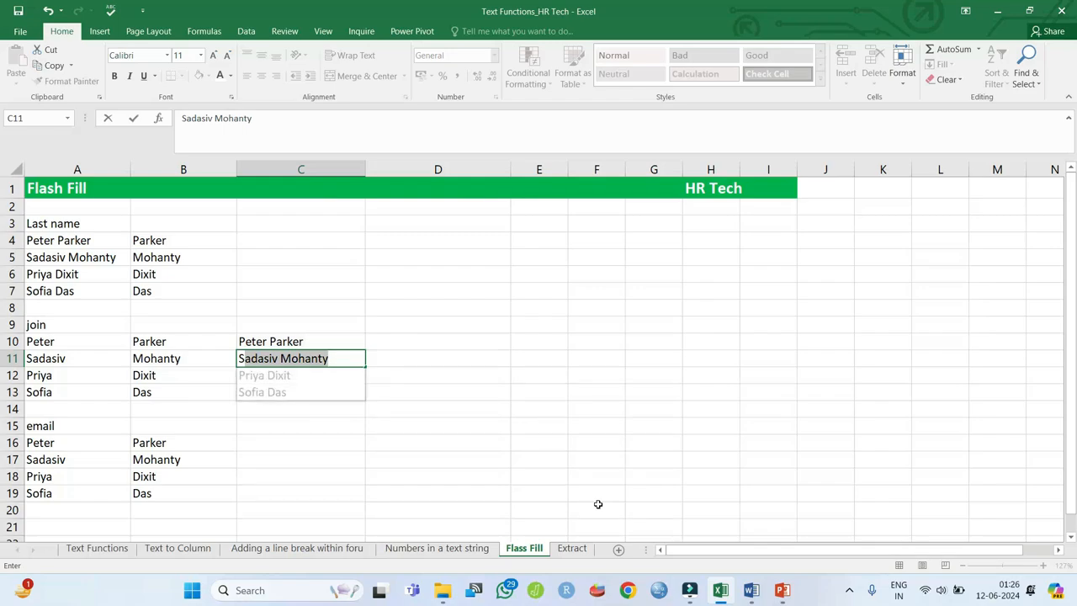
key("Return")
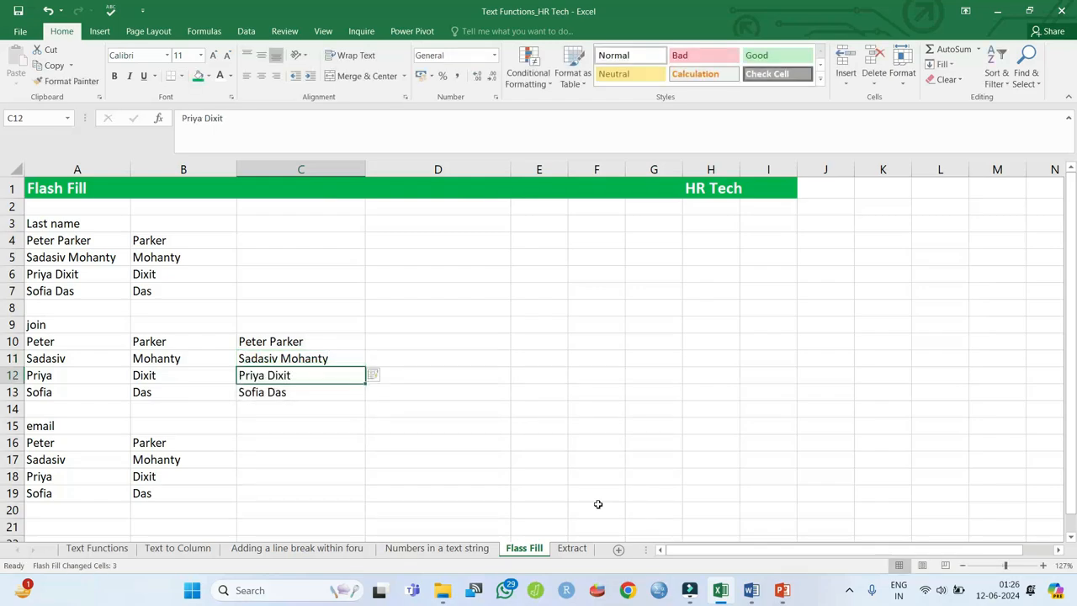
key("Down")
key("Down")
key("Up")
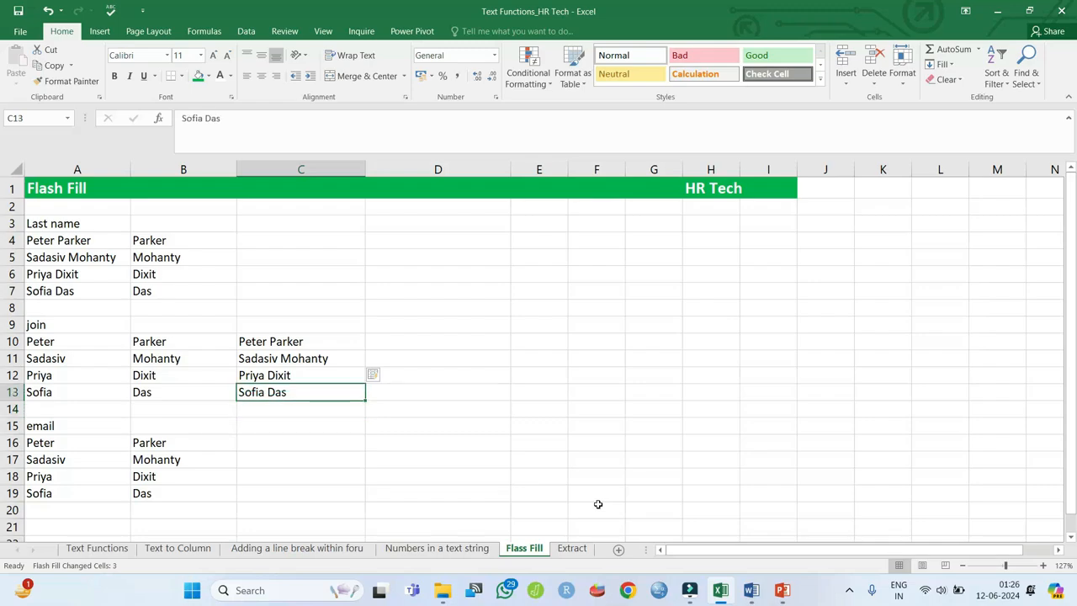
key("Down")
key("Down")
key("Down")
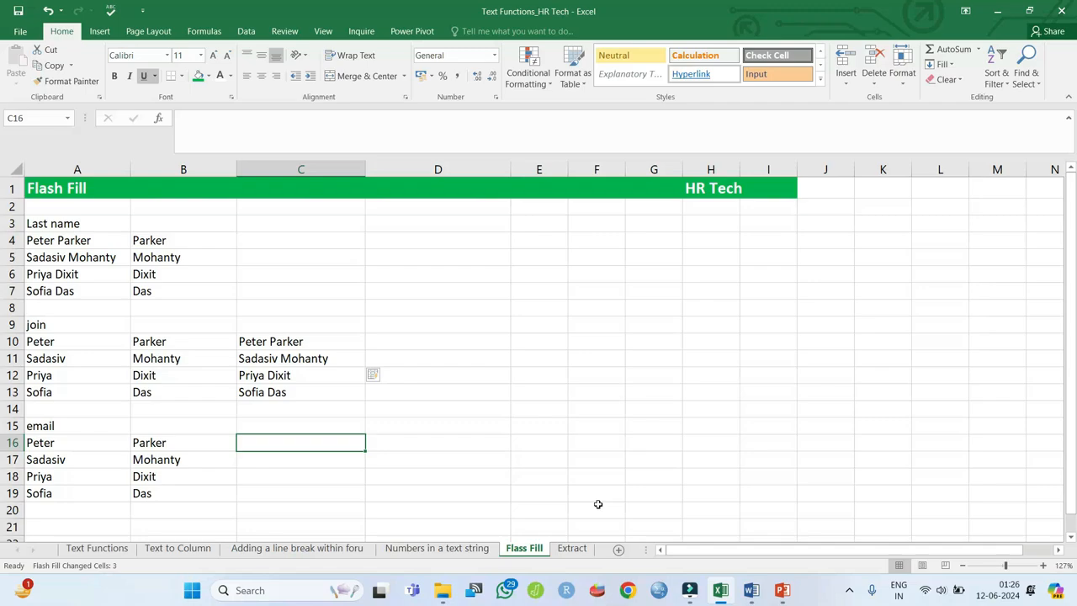
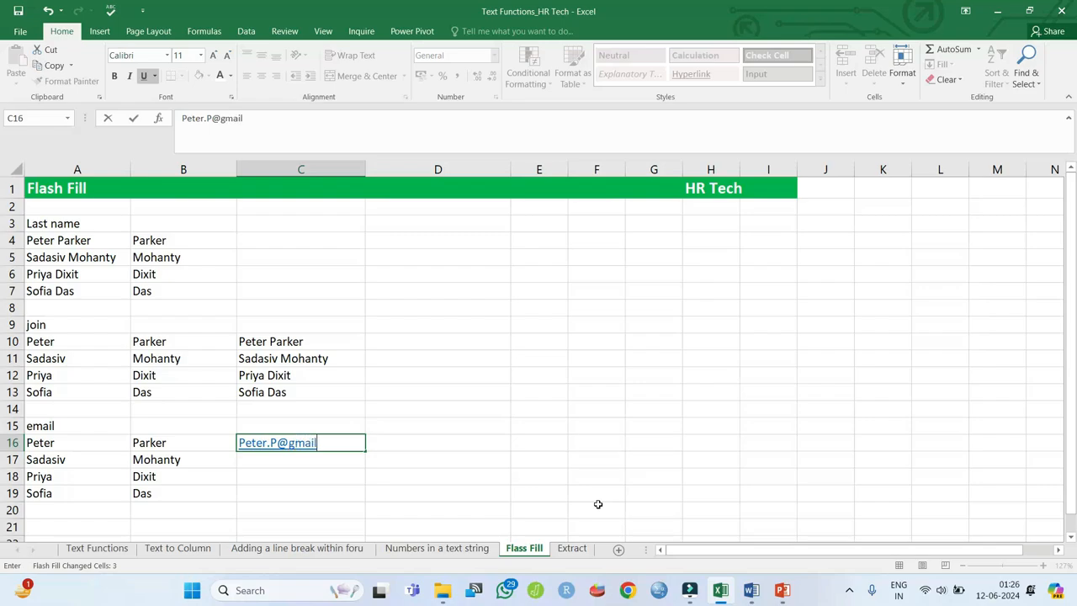
key("Return")
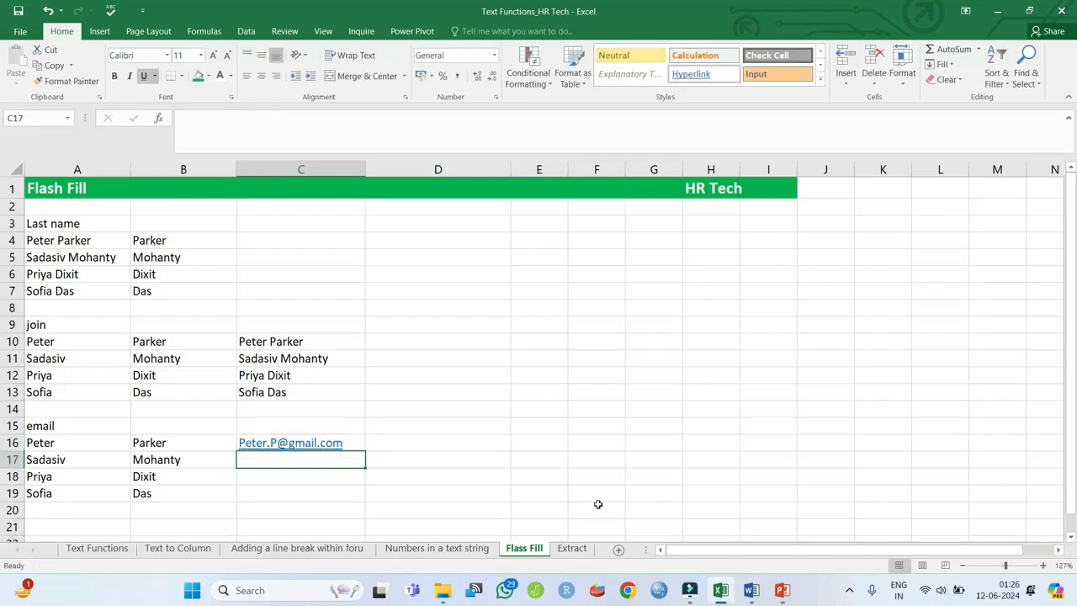
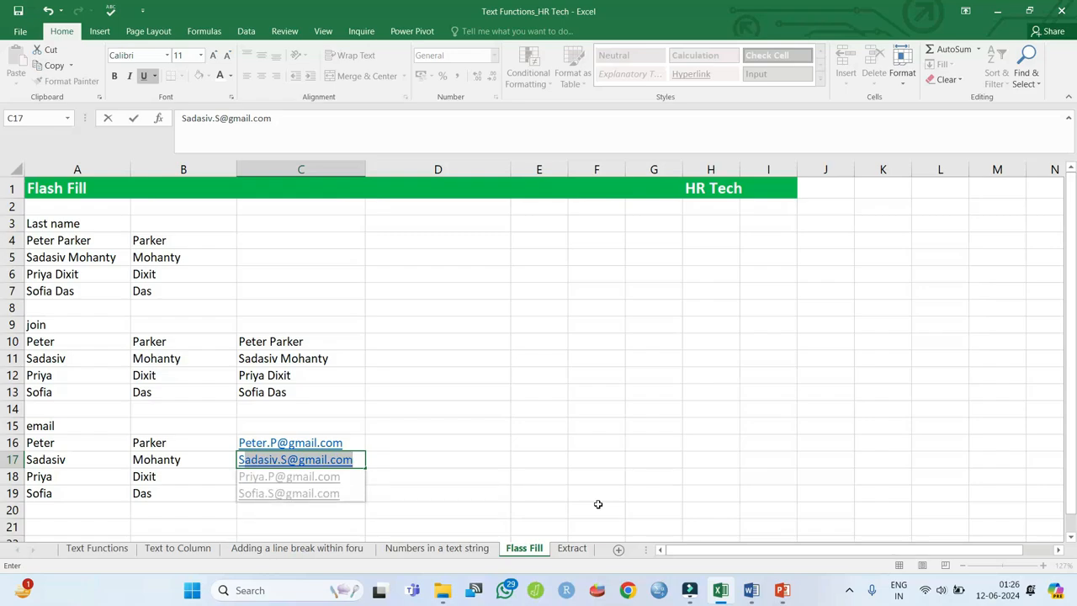
key("Return")
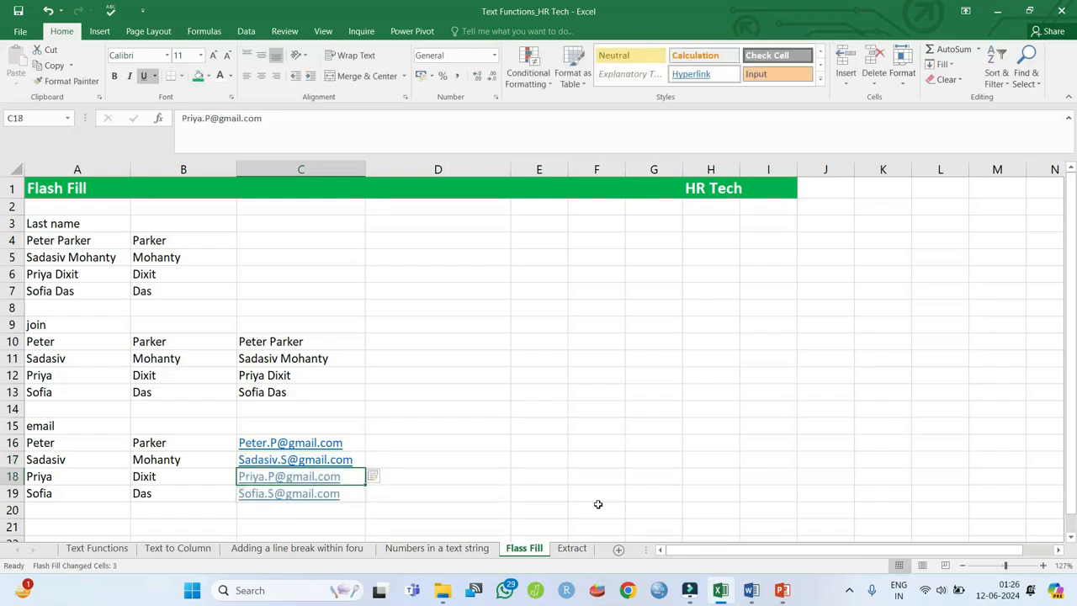
key("Up")
key("Up")
key("Up")
key("Up")
key("Up")
key("Up")
key("Up")
key("Up")
key("Up")
key("Up")
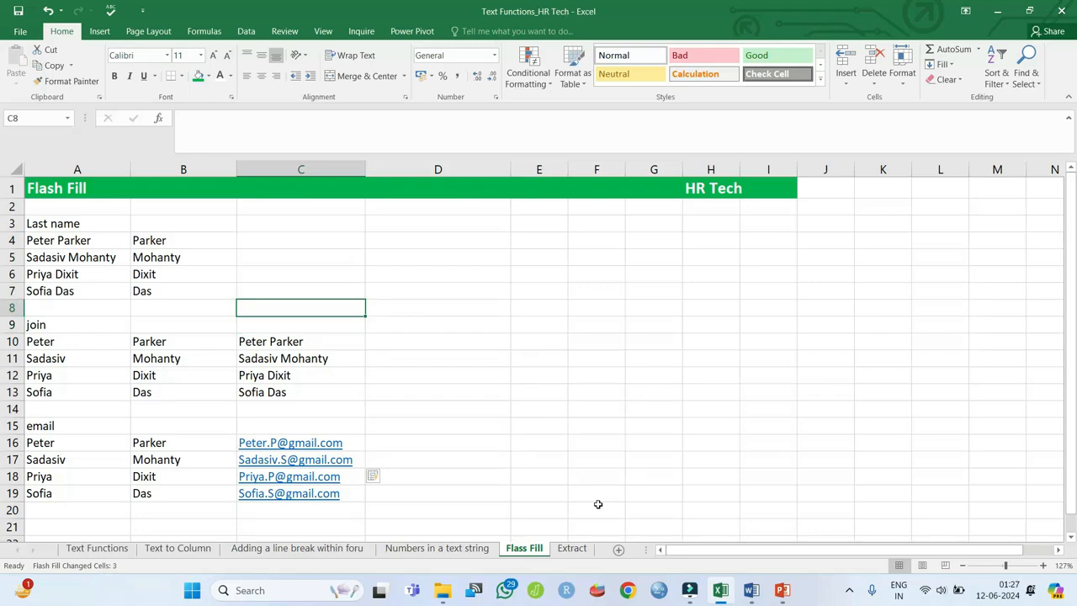
key("ctrl+Page_Down")
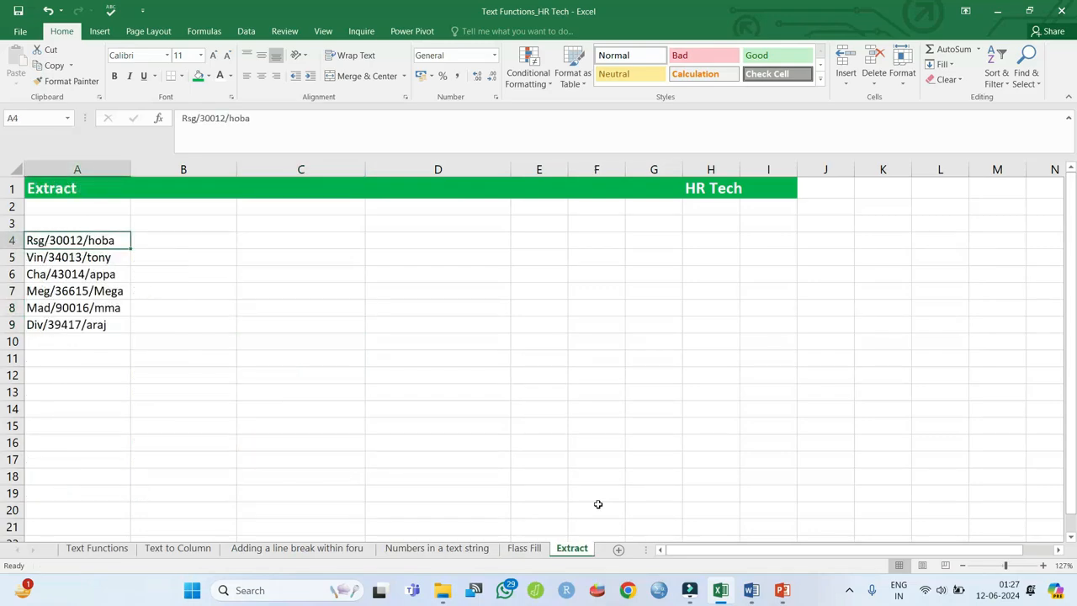
- Type 30012 in B4 and 34013 in B5, then accept Flash Fill's numbers for B6:B9
key("Right")
key("Left")
key("Right")
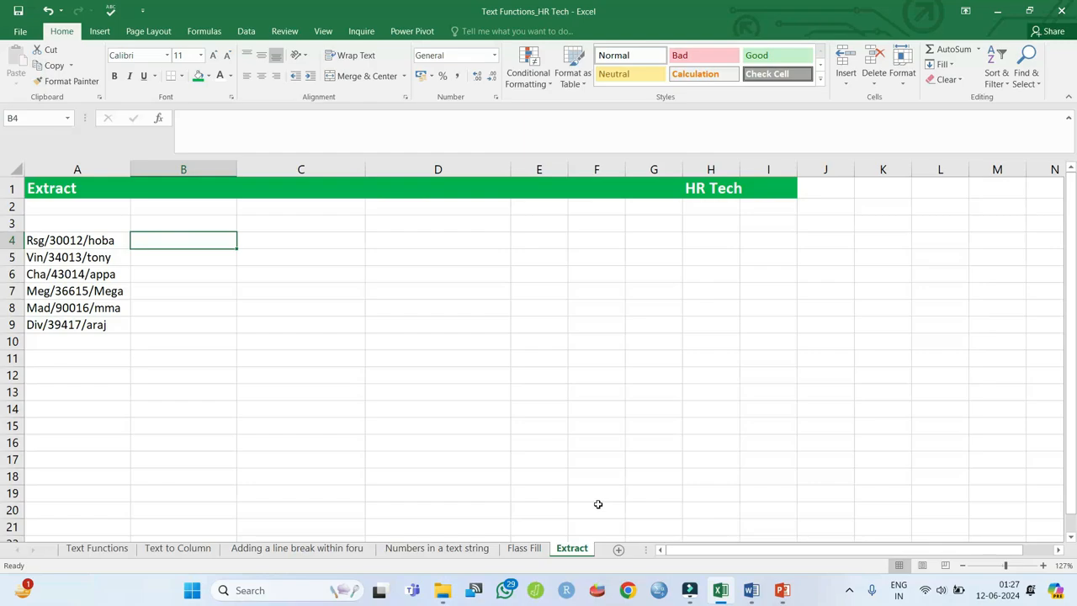
type("=")
key("BackSpace")
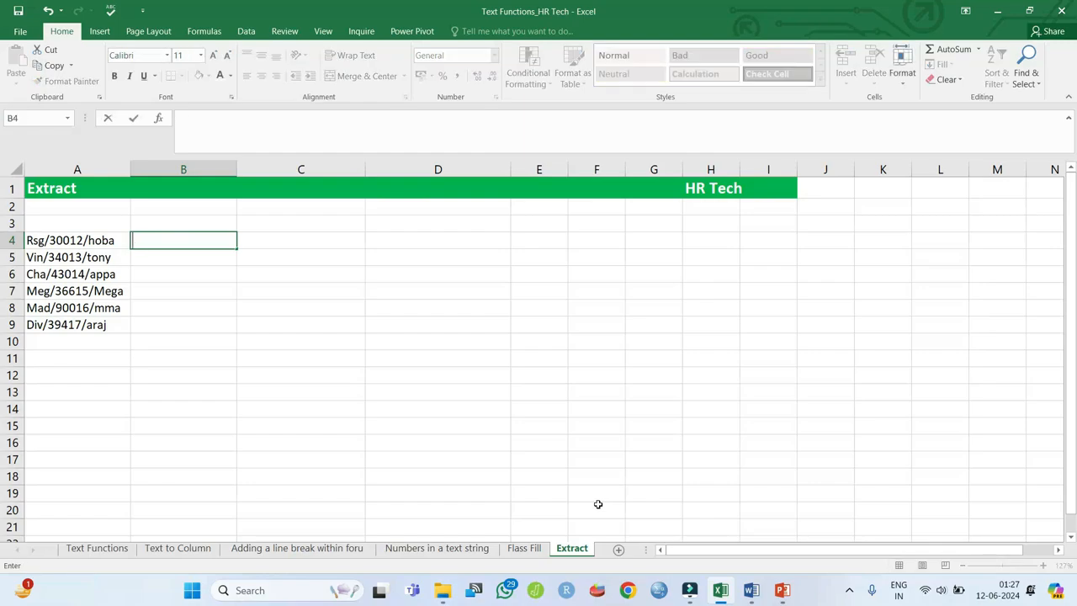
type("30012")
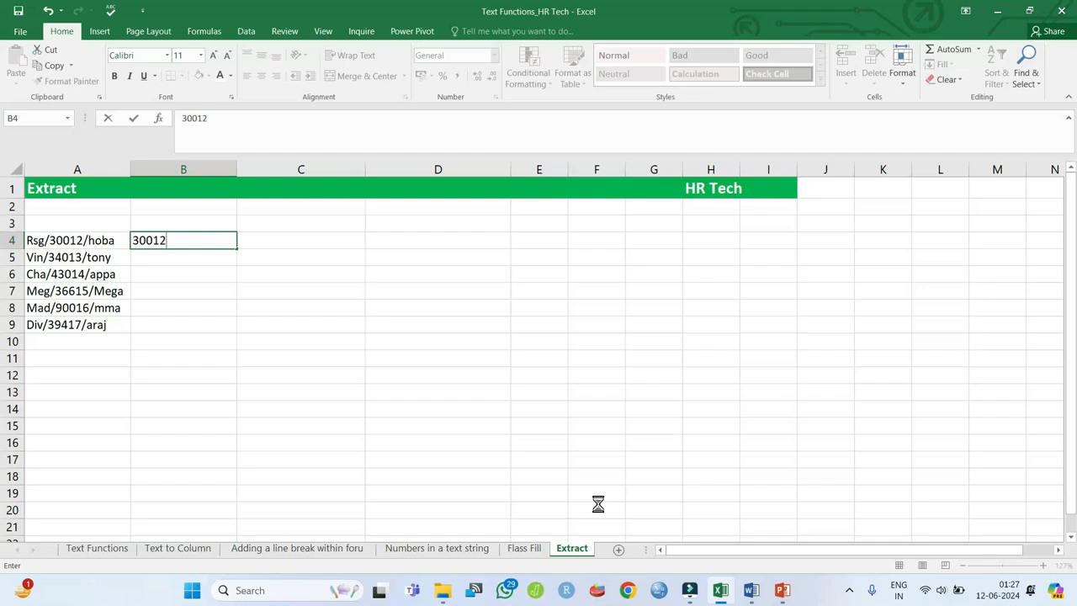
key("Return")
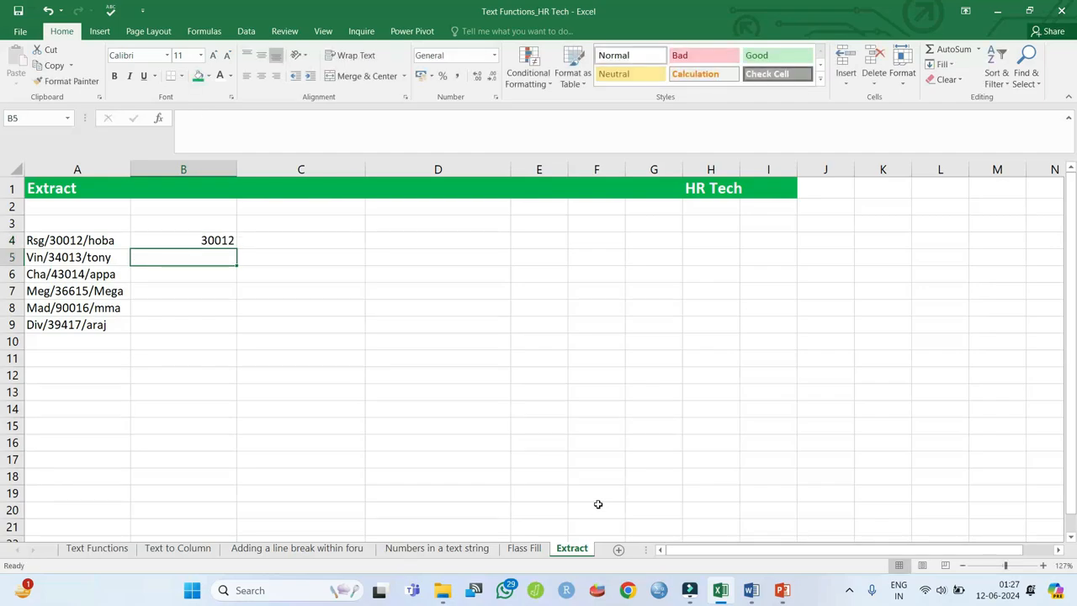
type("34013")
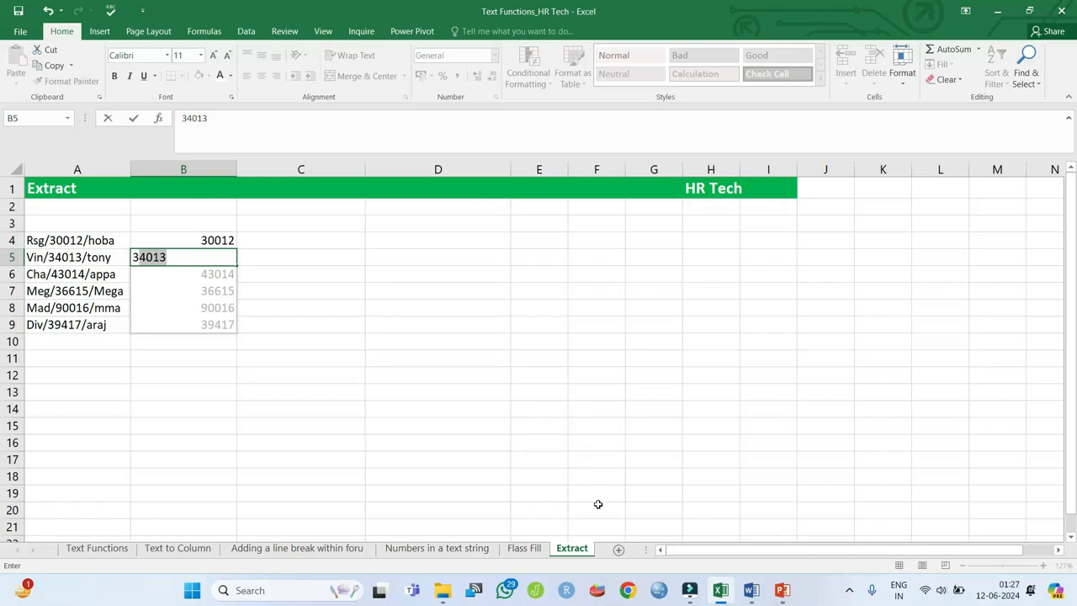
key("Return")
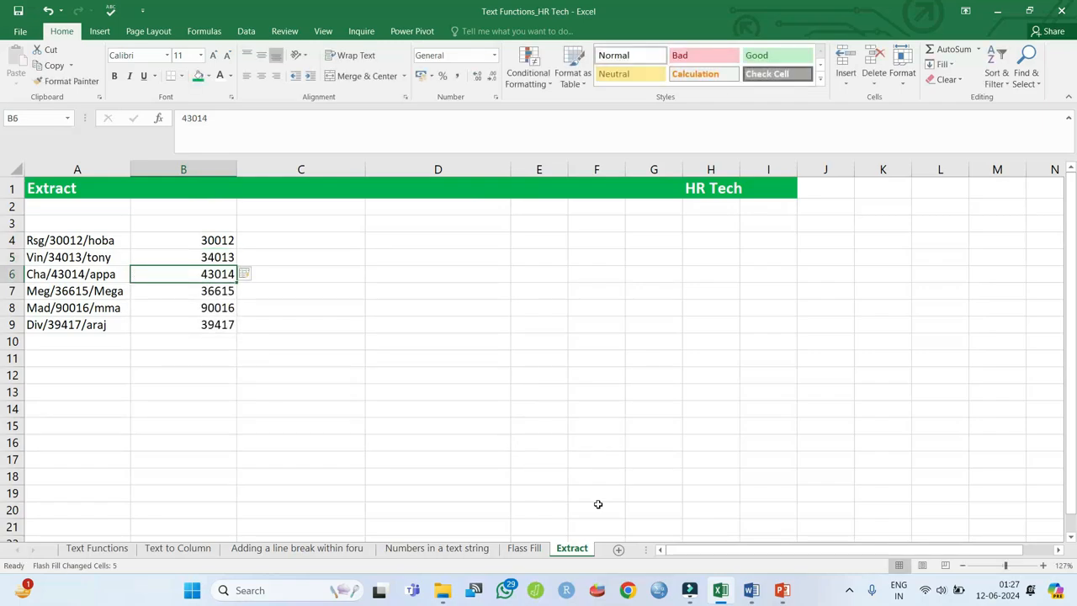
key("Down")
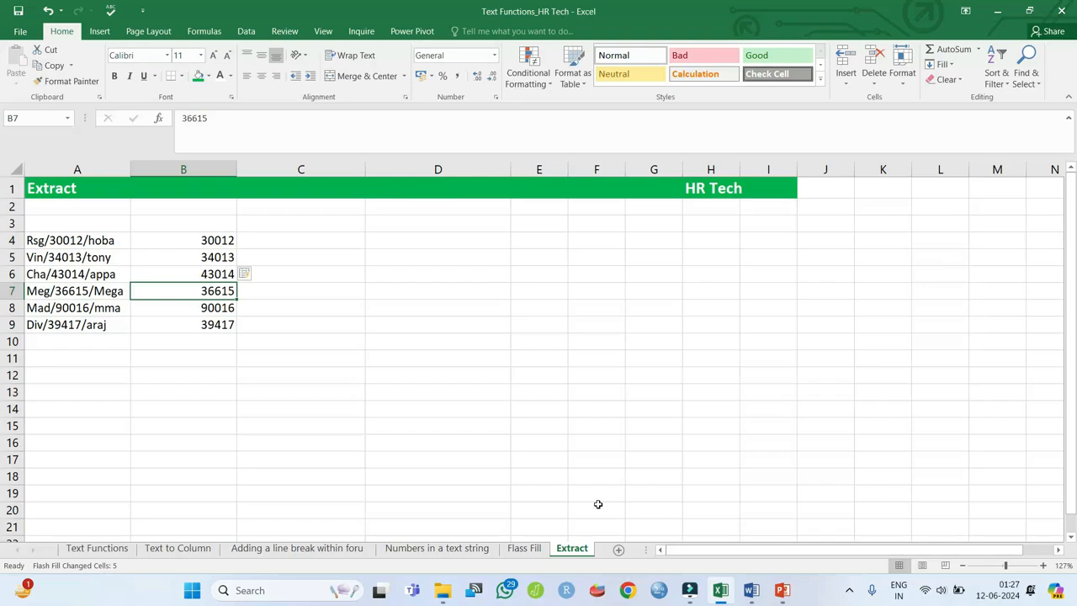